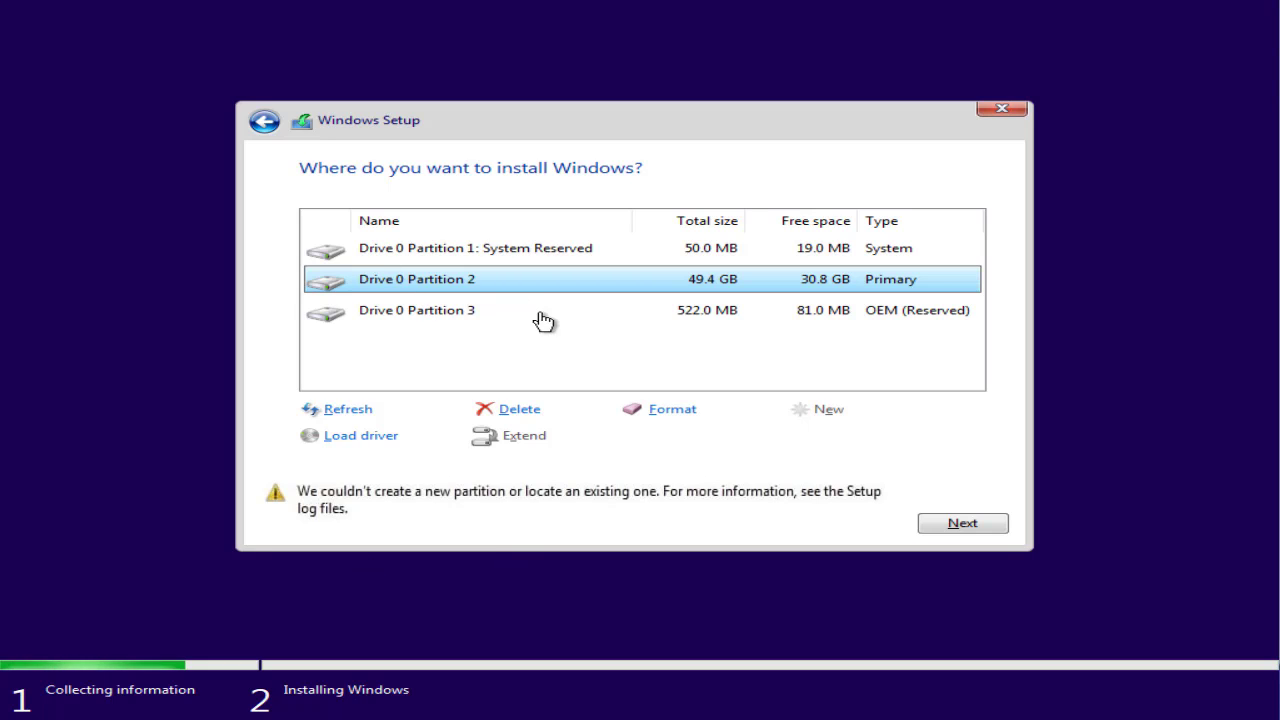
Format Drive 0 Partition 2, Partition 3 and Partition 1: System Reserved, accepting the loss of their data
click(673, 412)
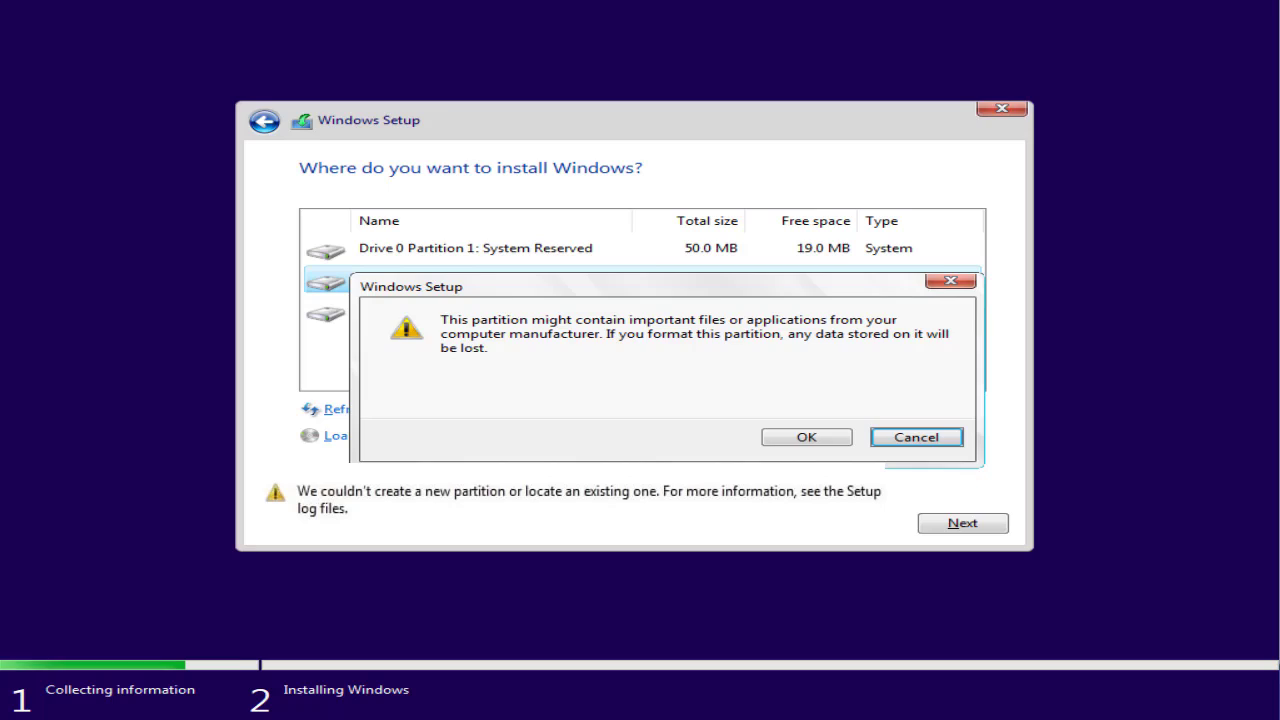
click(806, 437)
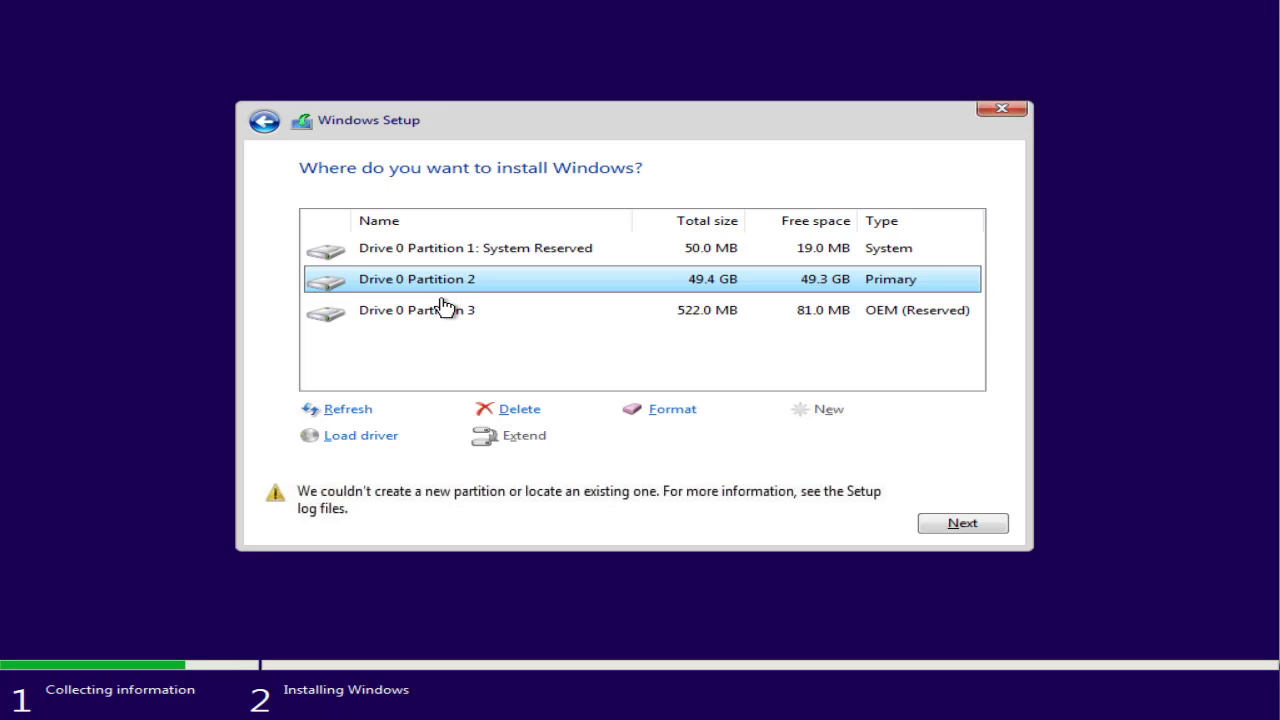
click(443, 307)
click(692, 412)
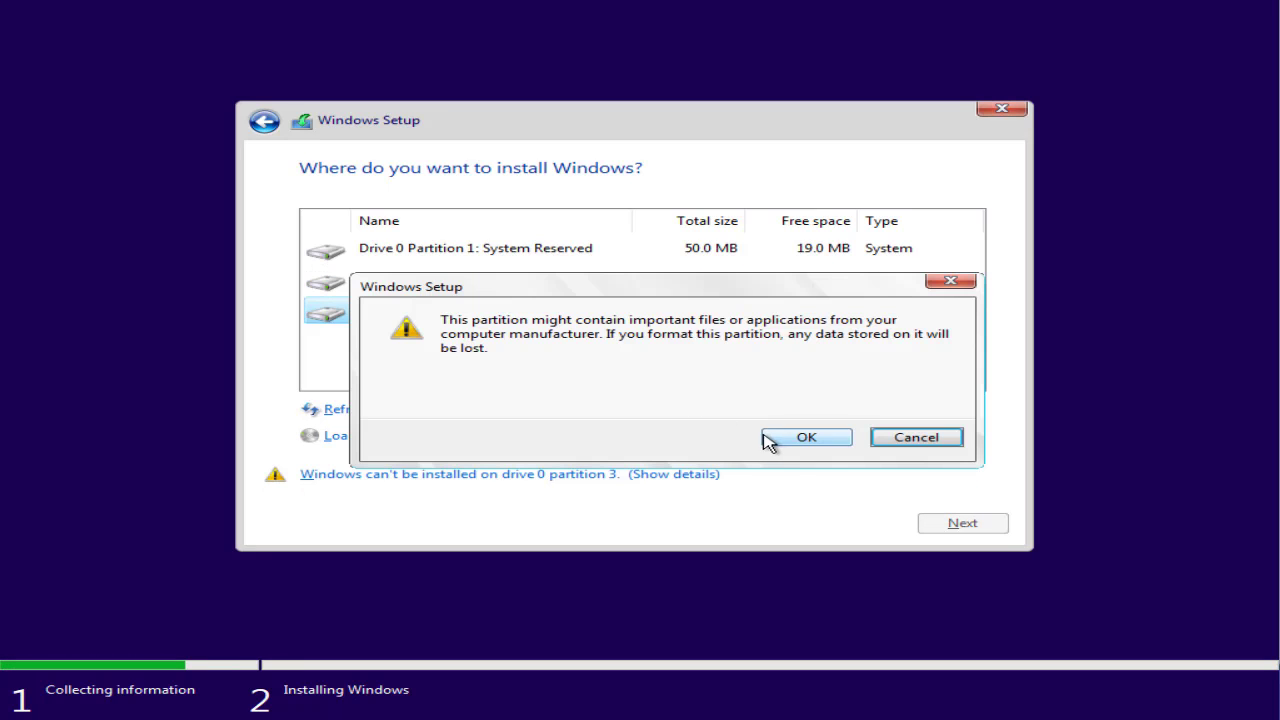
click(768, 440)
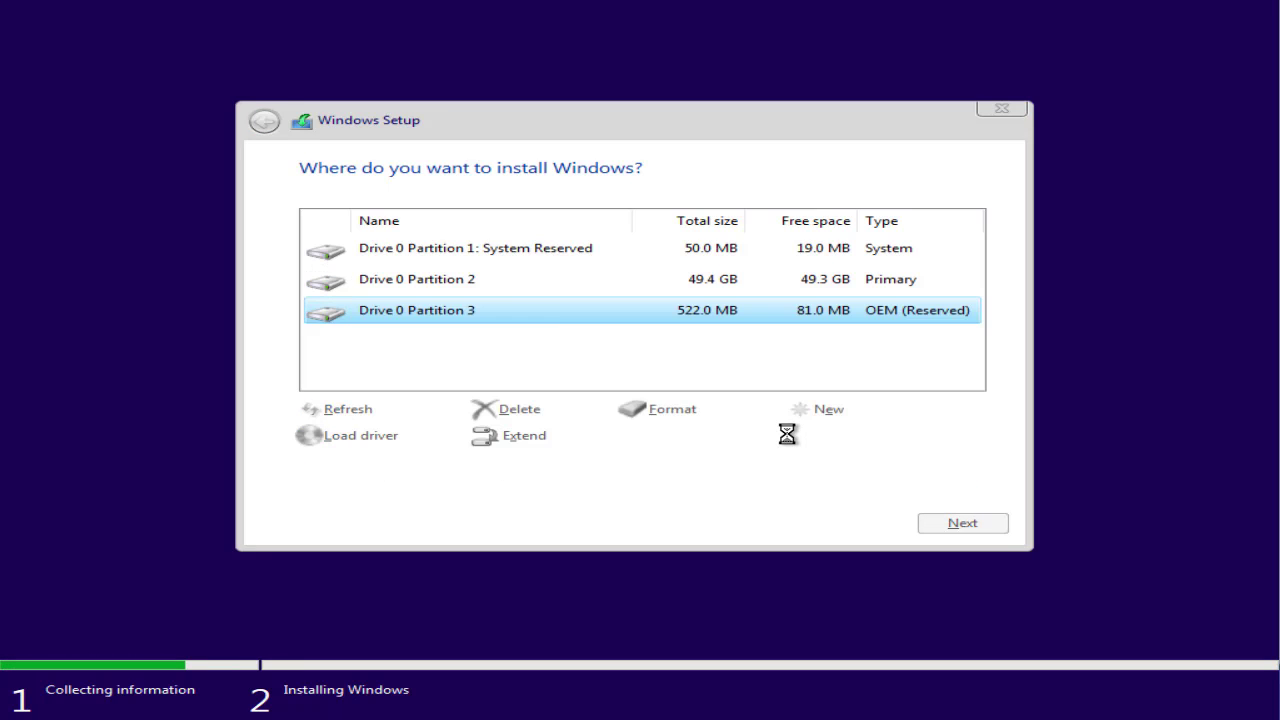
click(467, 252)
click(658, 409)
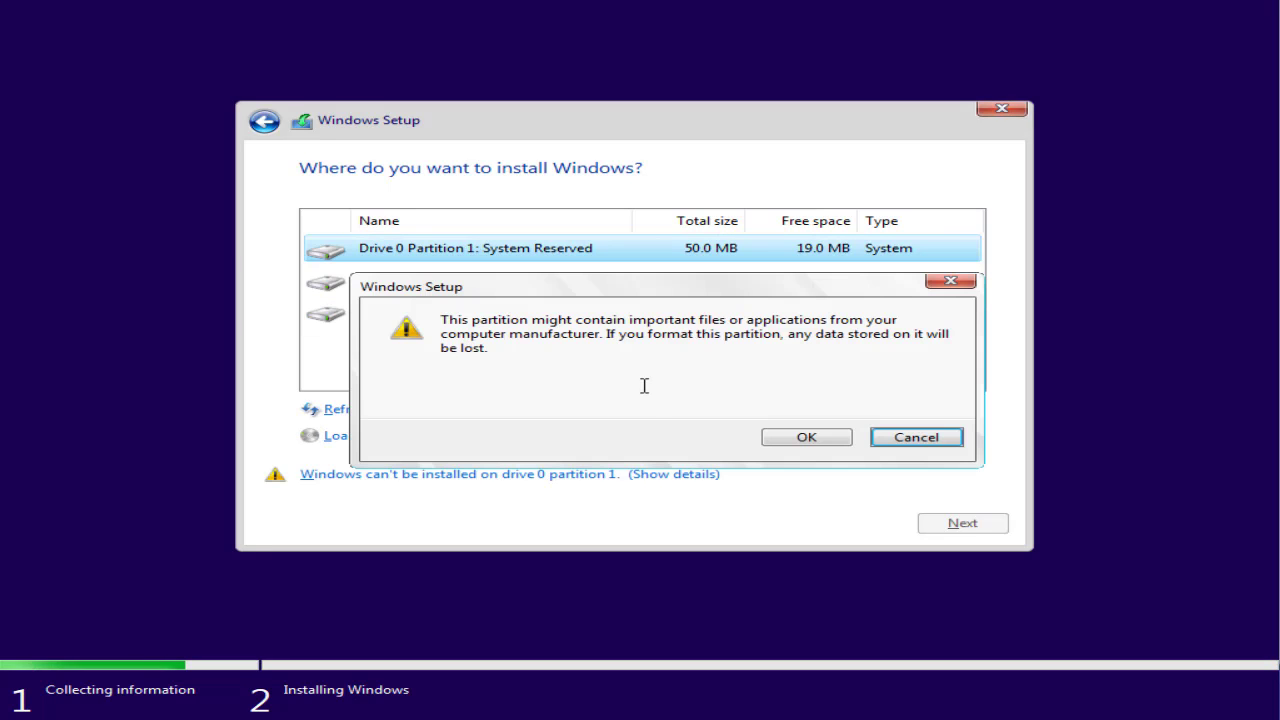
click(802, 438)
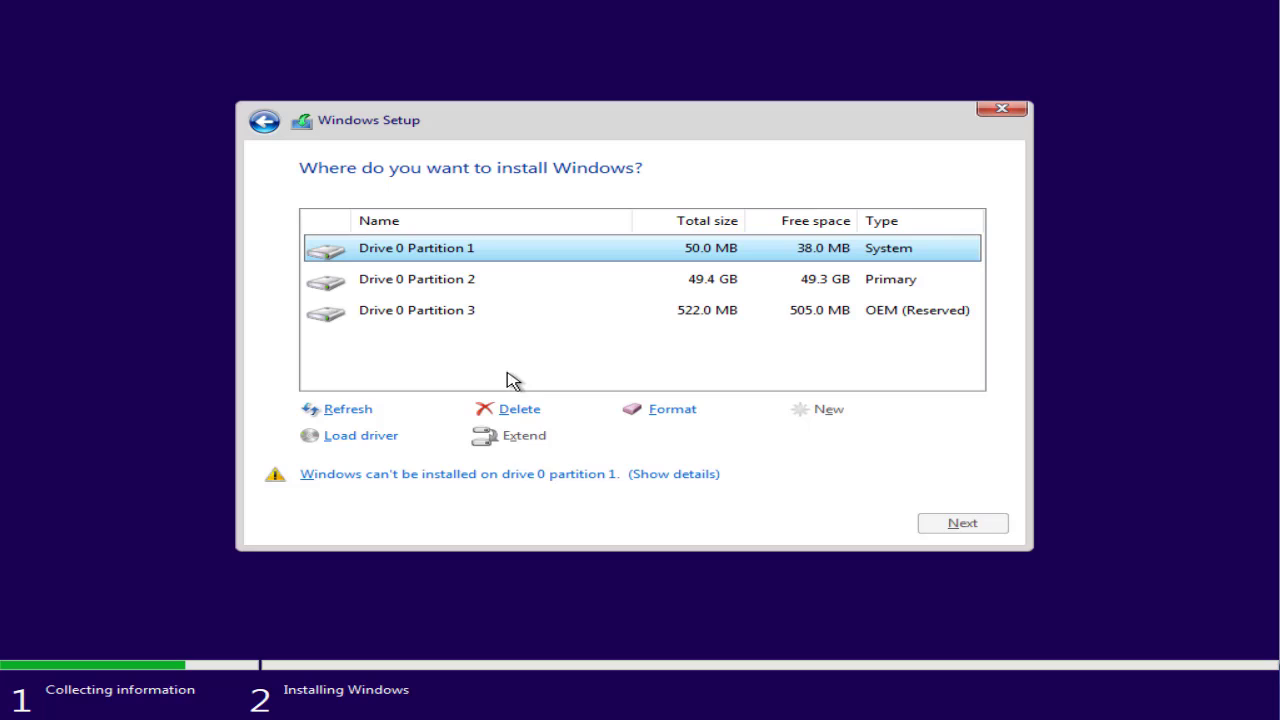
Delete all three partitions on Drive 0, starting with the system partition, so the whole drive is unallocated
click(519, 407)
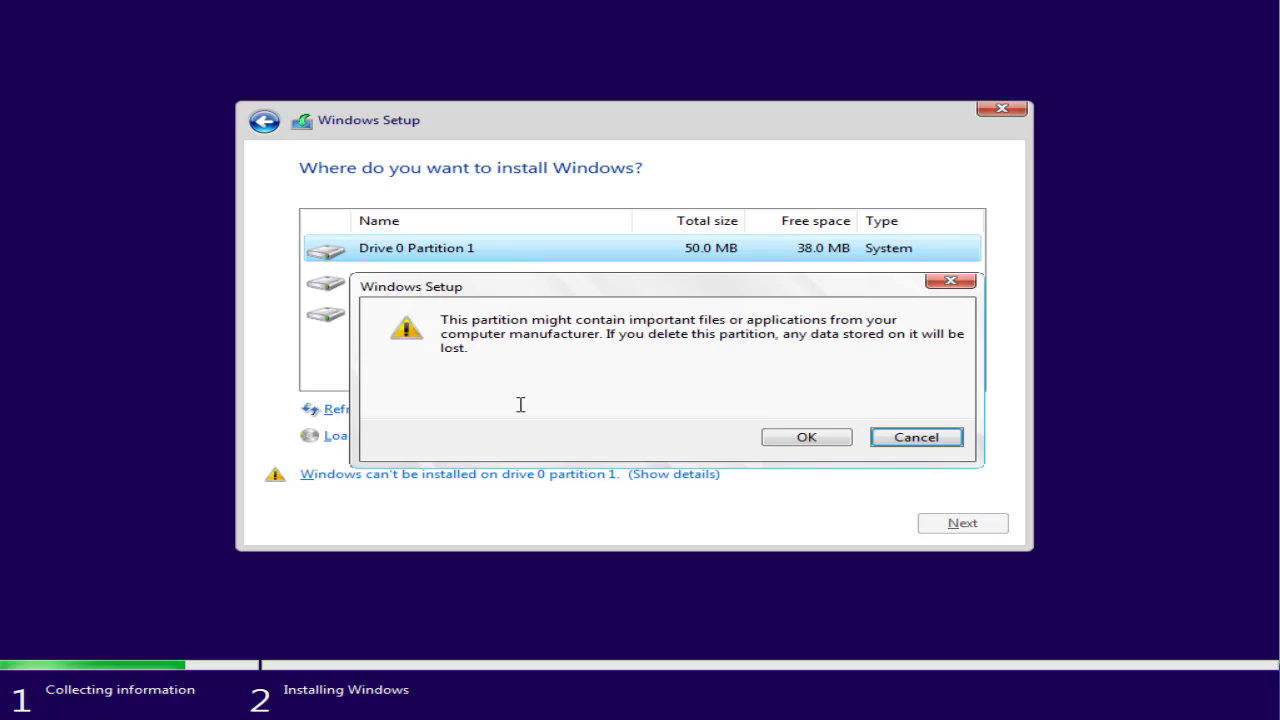
click(802, 438)
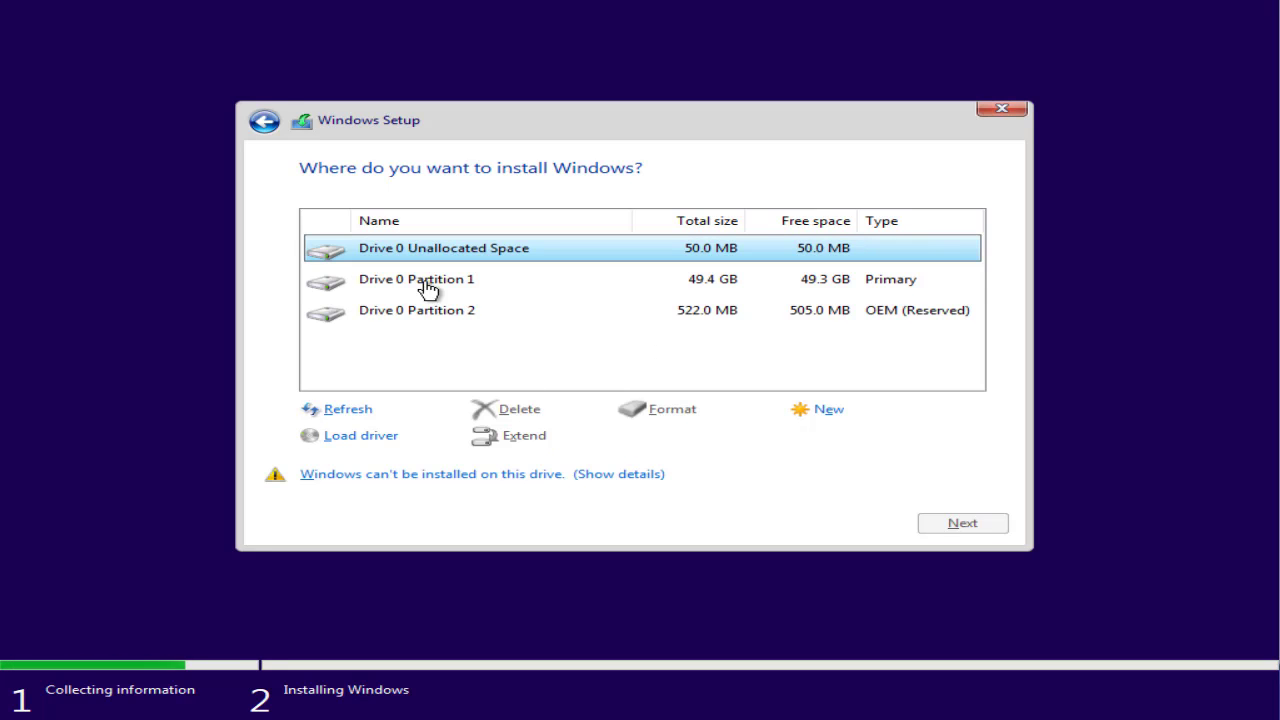
click(427, 285)
click(513, 412)
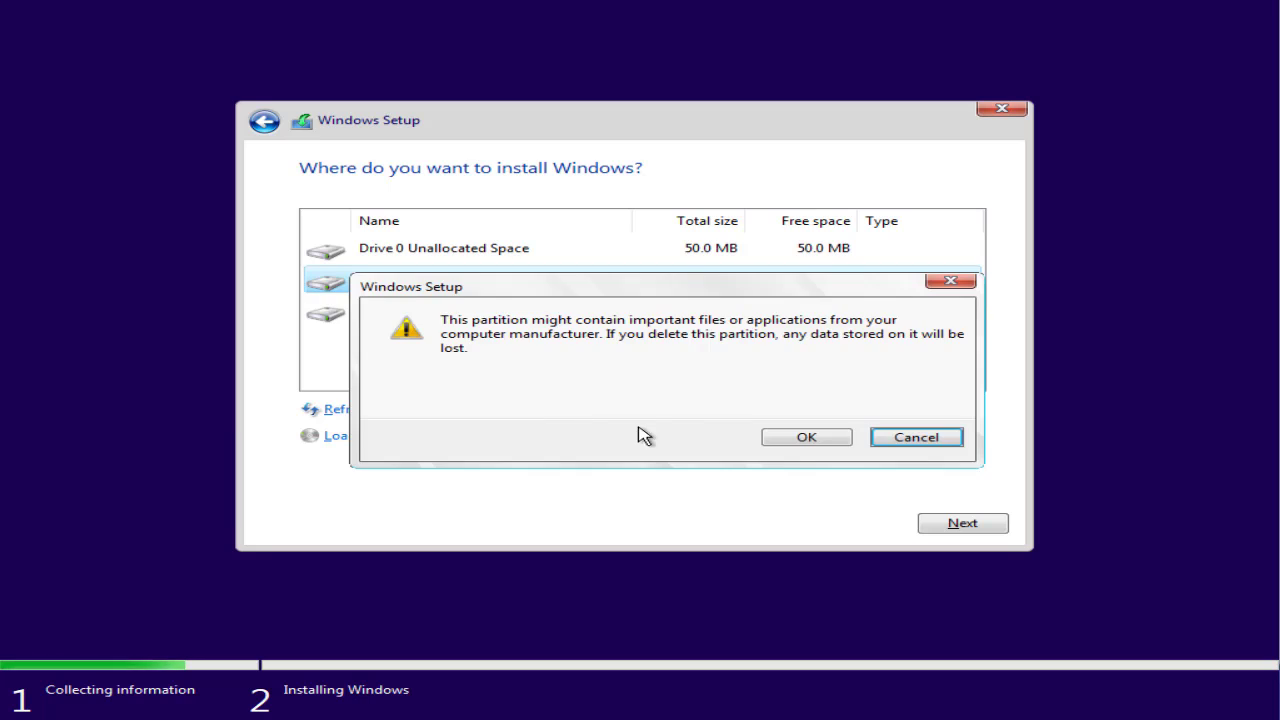
click(798, 442)
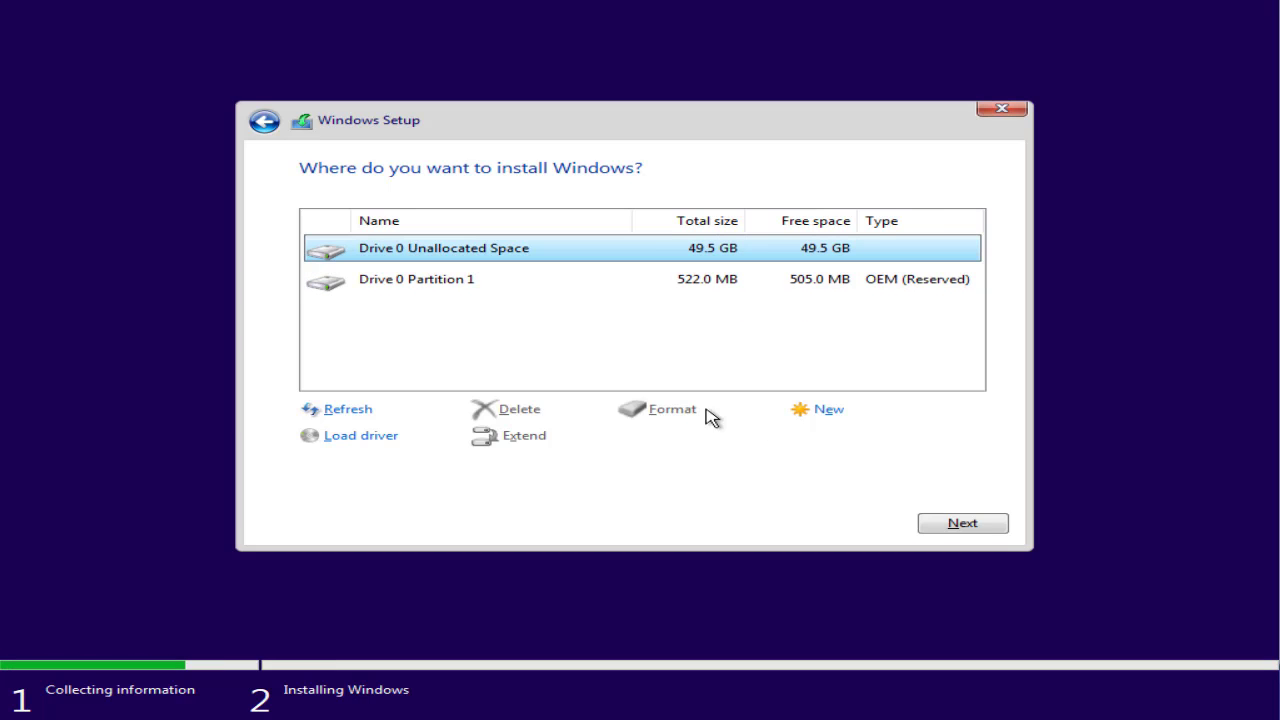
click(424, 290)
click(514, 409)
click(806, 440)
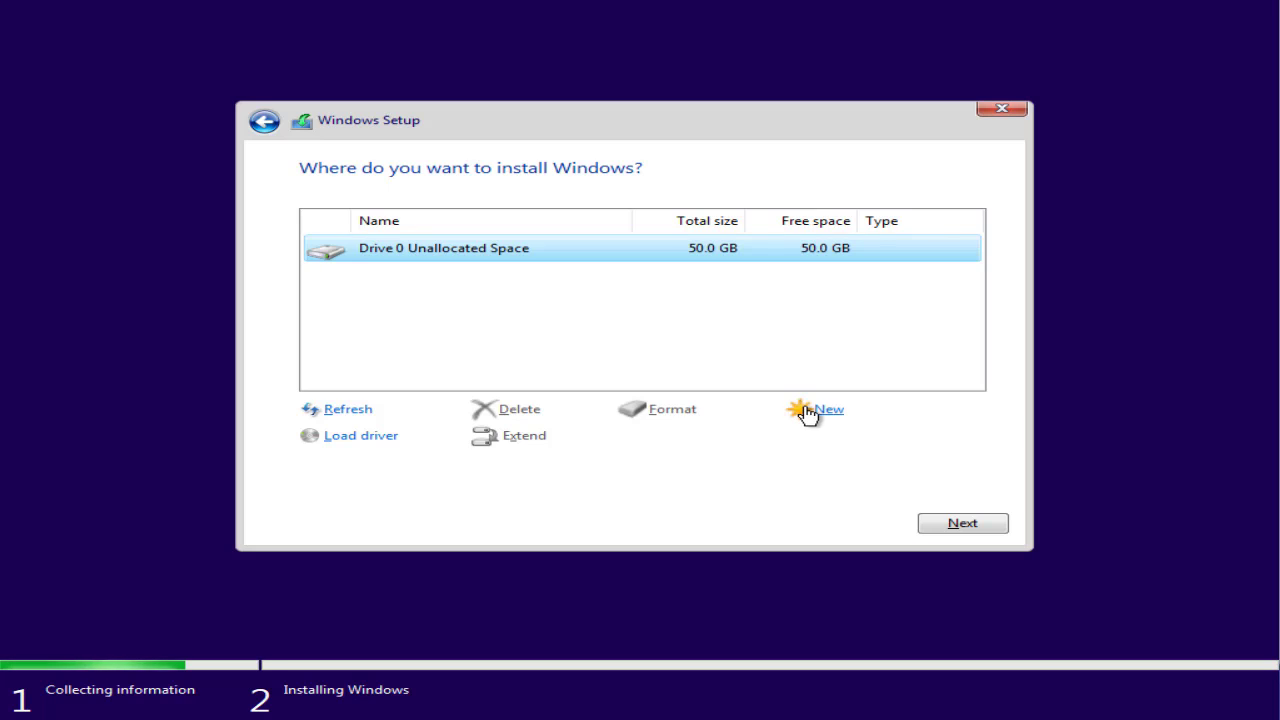
Create a new 51198 MB partition in Drive 0's unallocated space, allowing additional partitions for system files
click(816, 410)
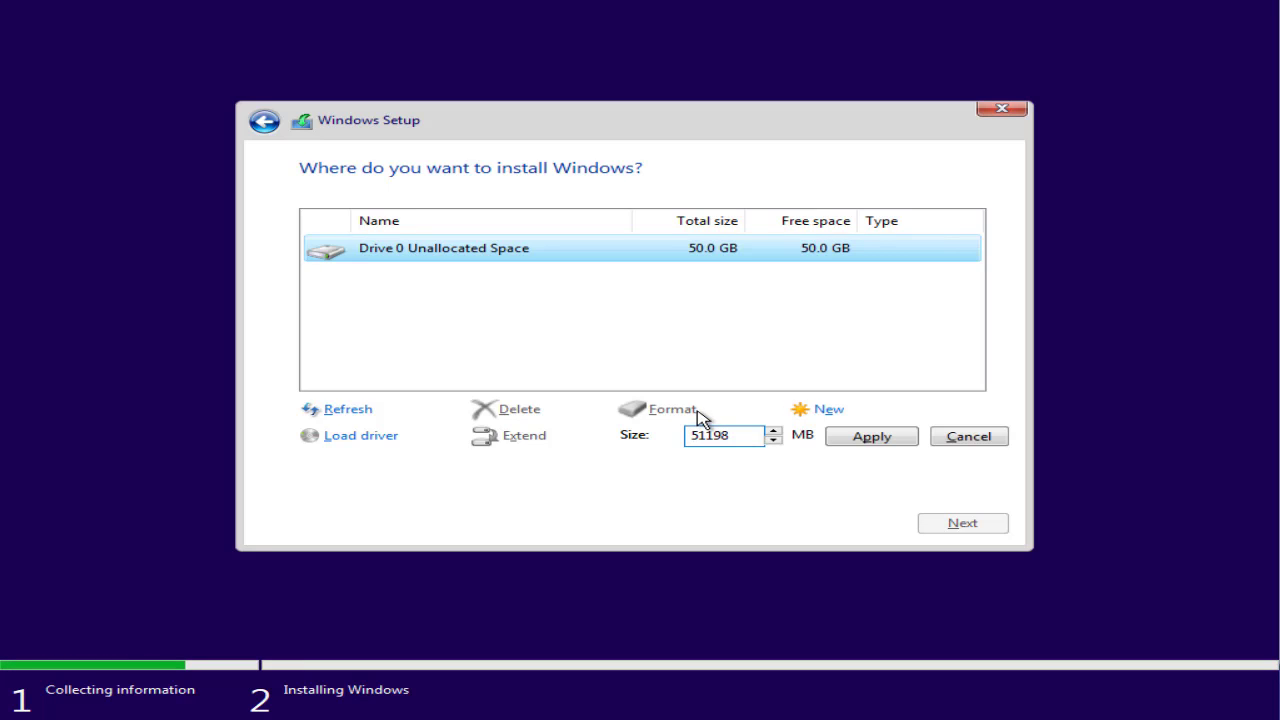
click(697, 432)
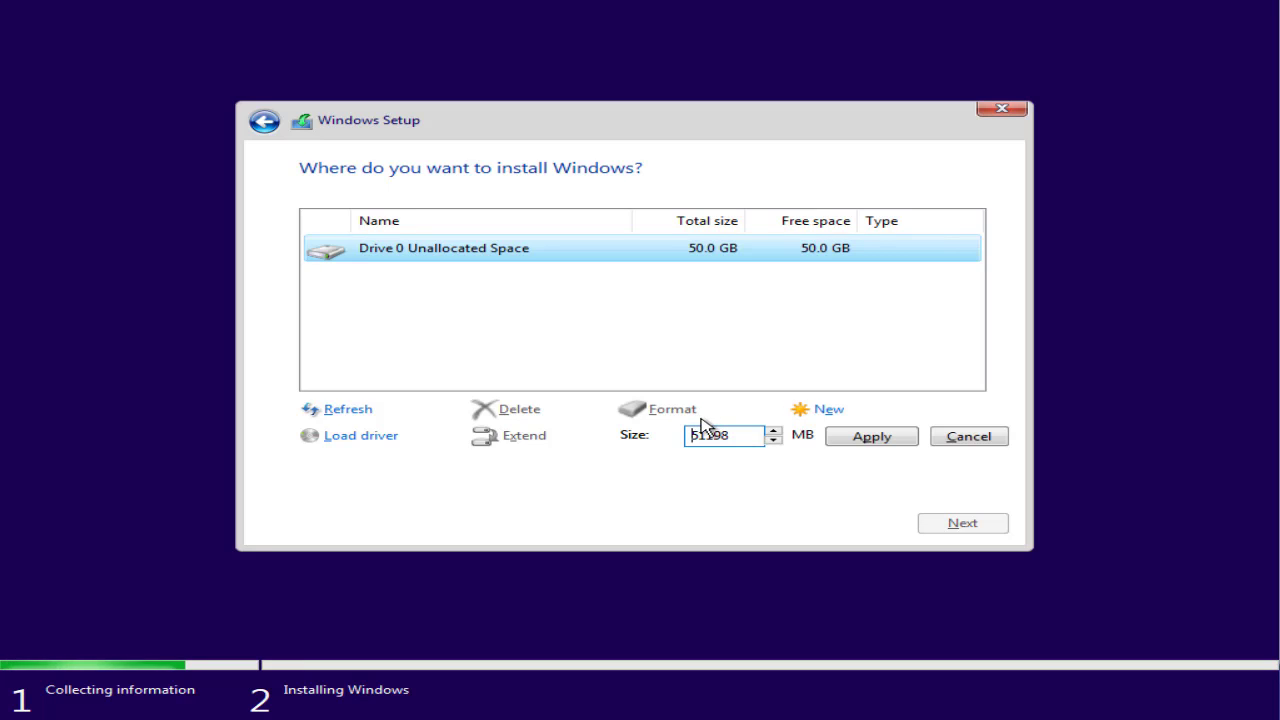
click(868, 440)
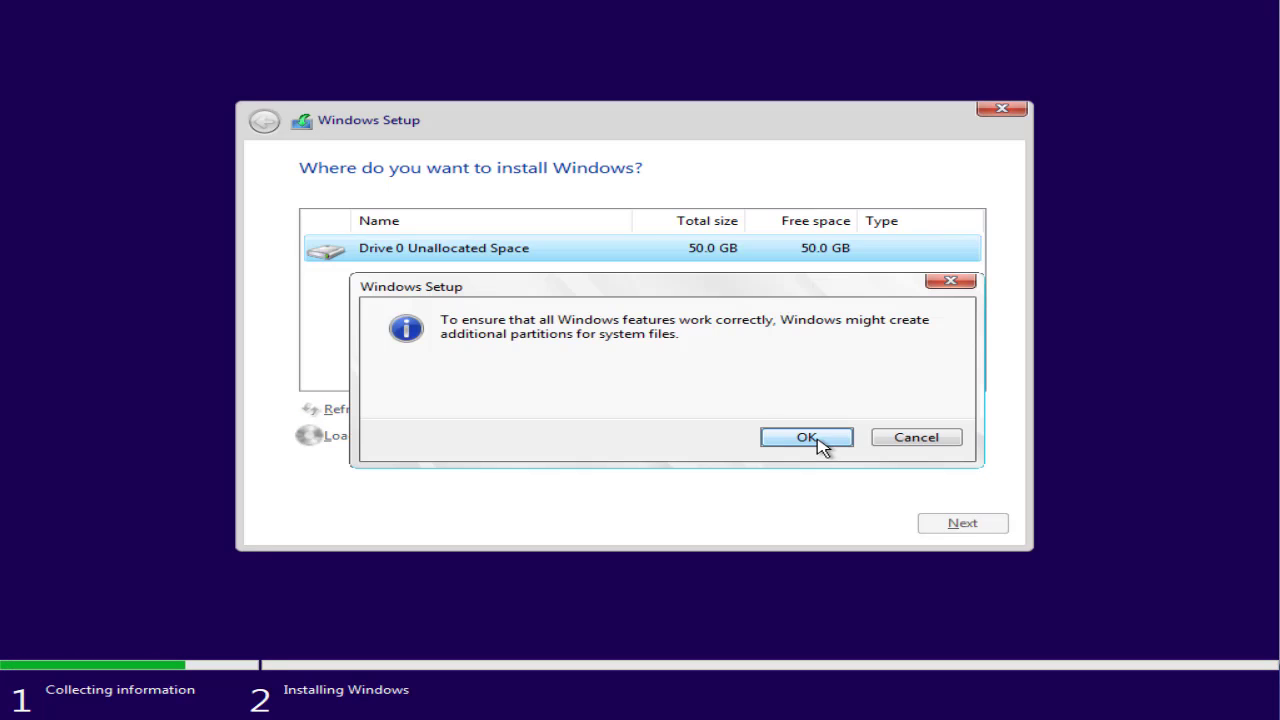
click(817, 440)
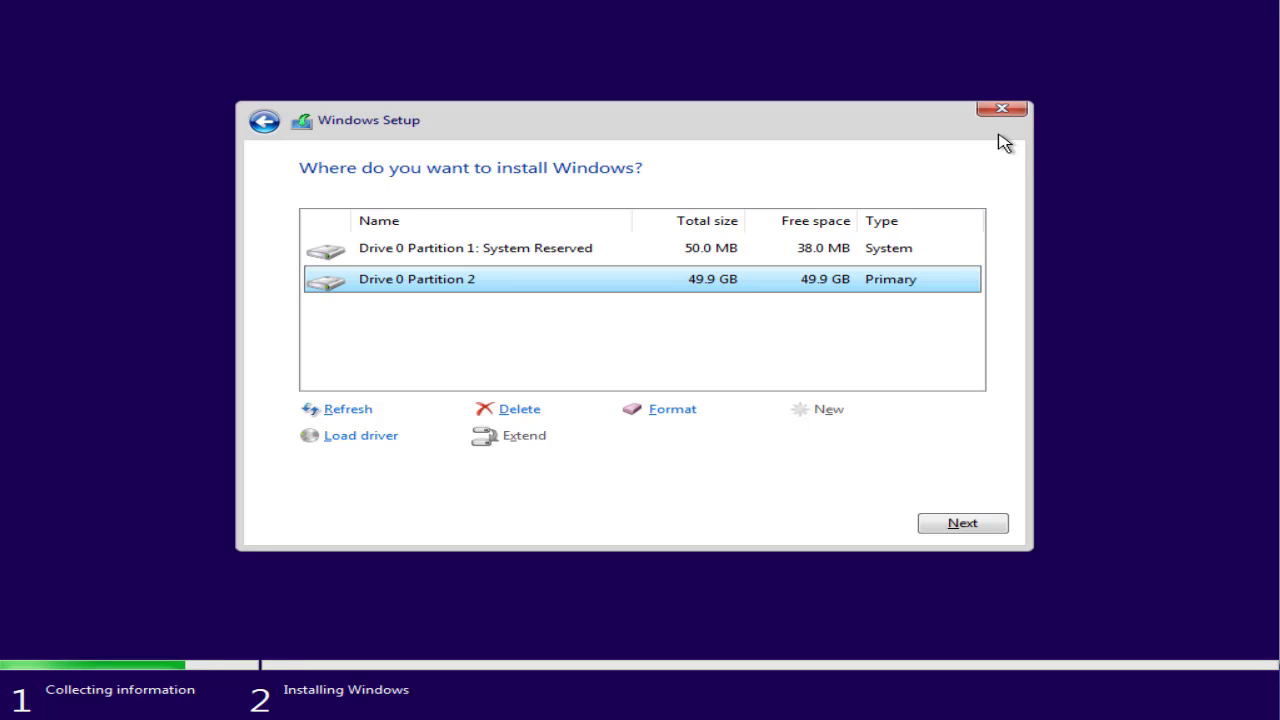
Cancel the Windows installation and open a command prompt from the initial setup screen
click(997, 112)
click(833, 440)
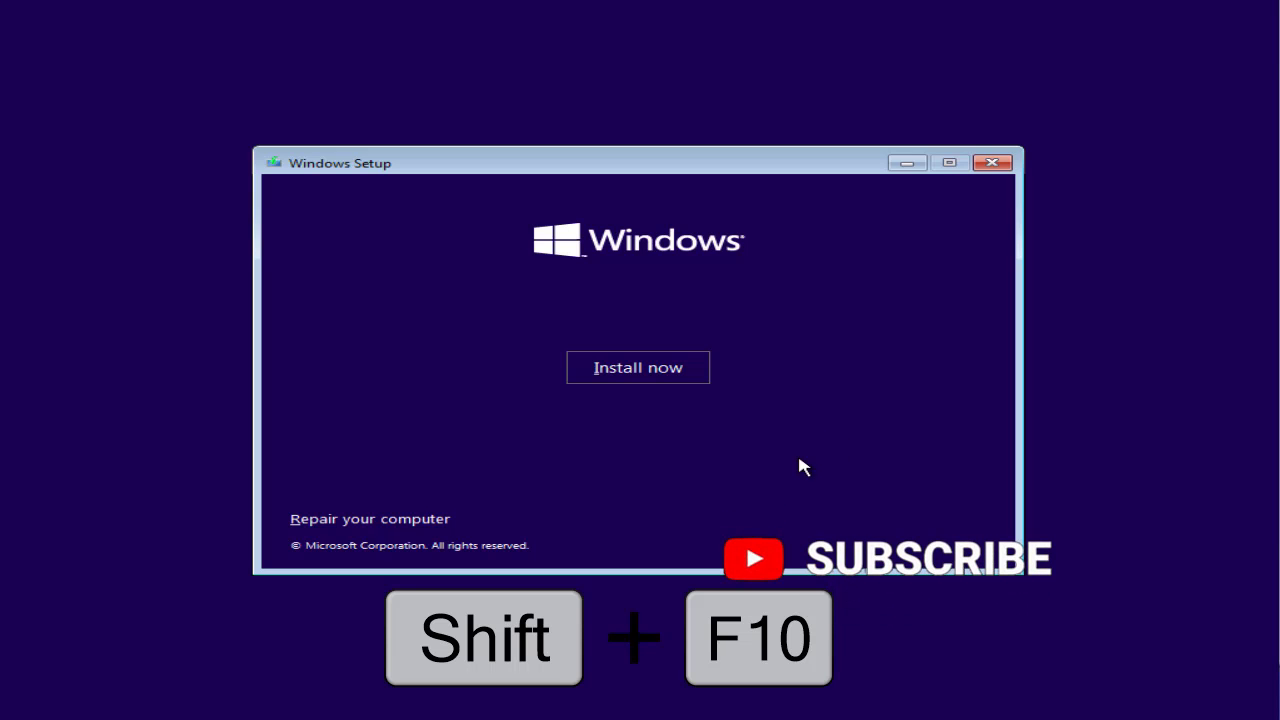
key(shift+F10)
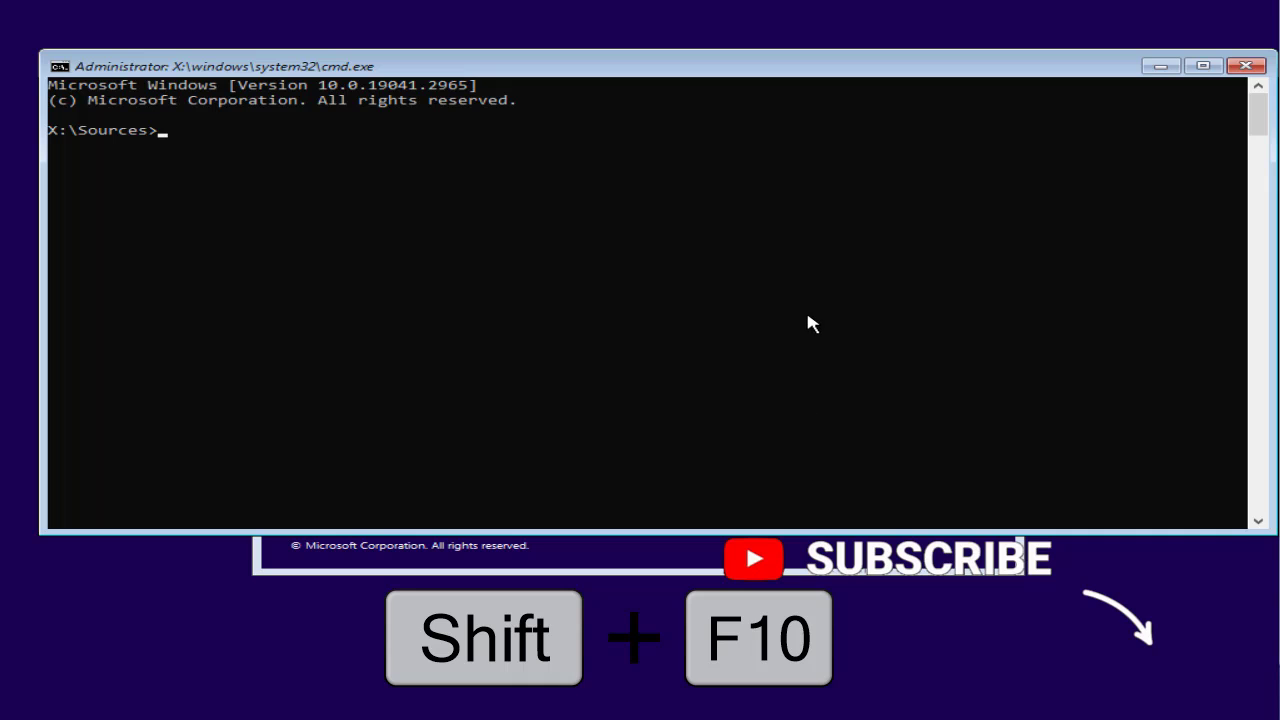
Start diskpart in the command prompt and list the available disks
text(diskpart)
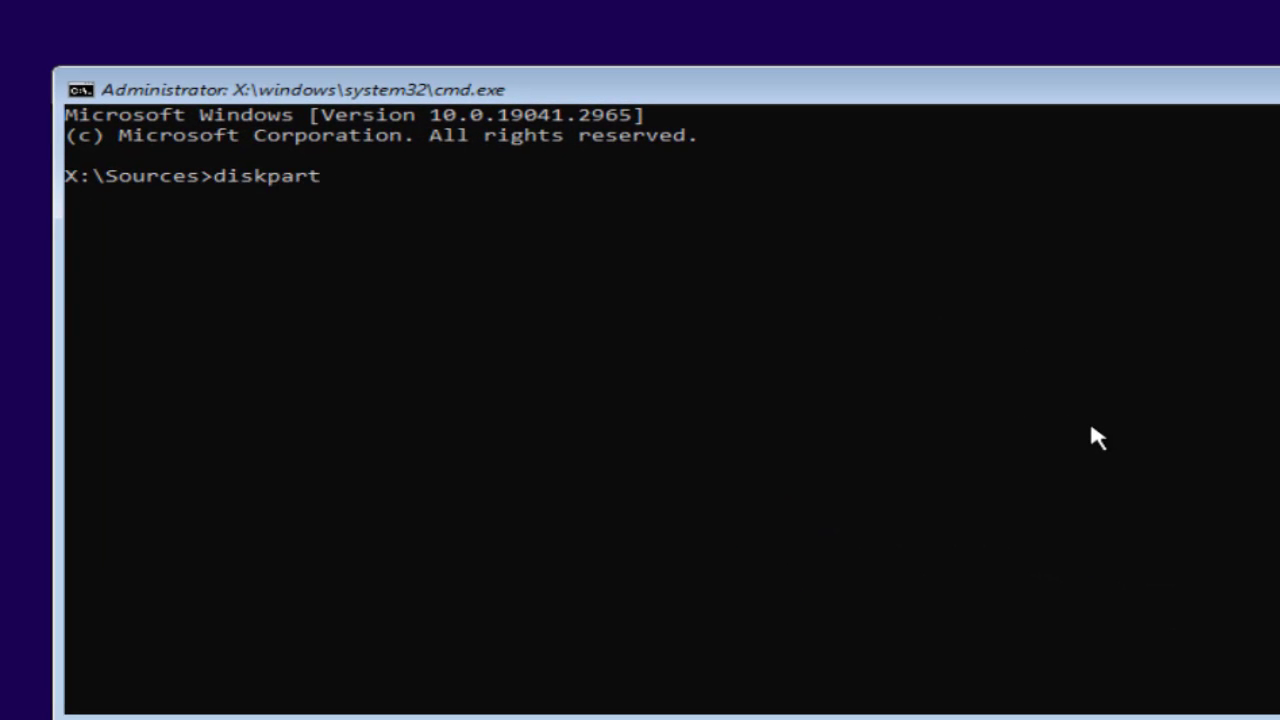
key(Return)
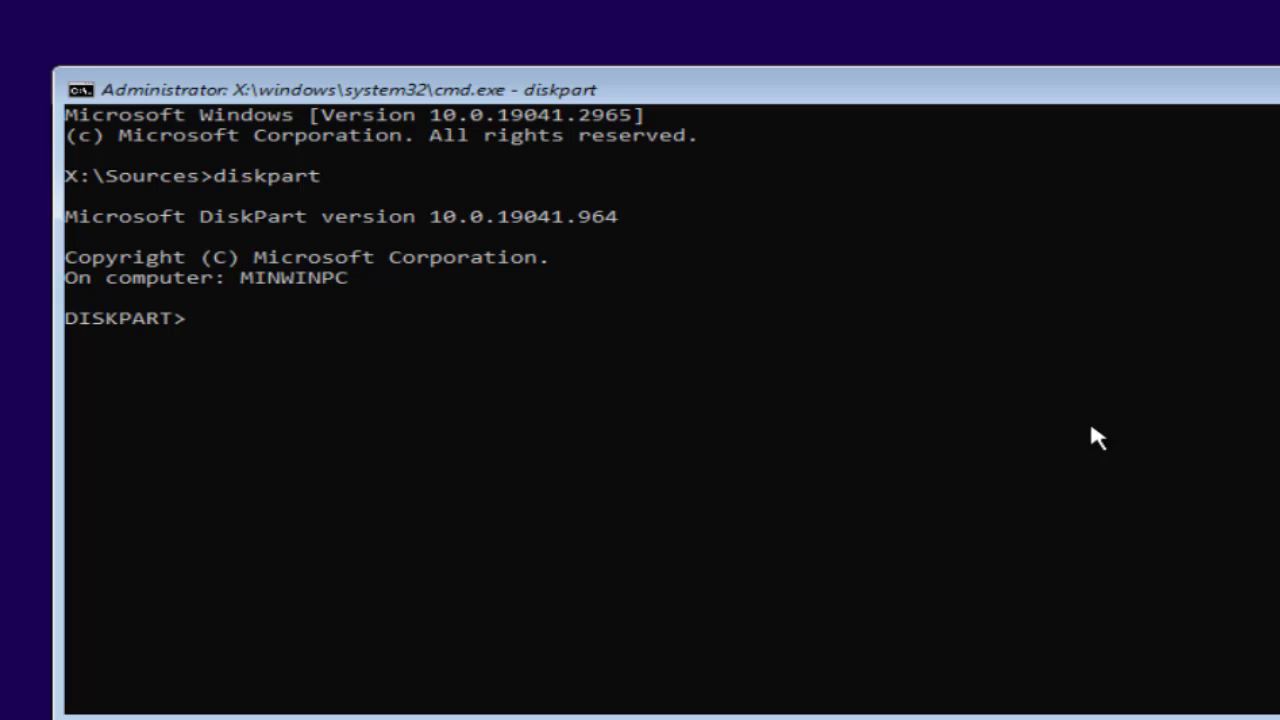
text(list disk)
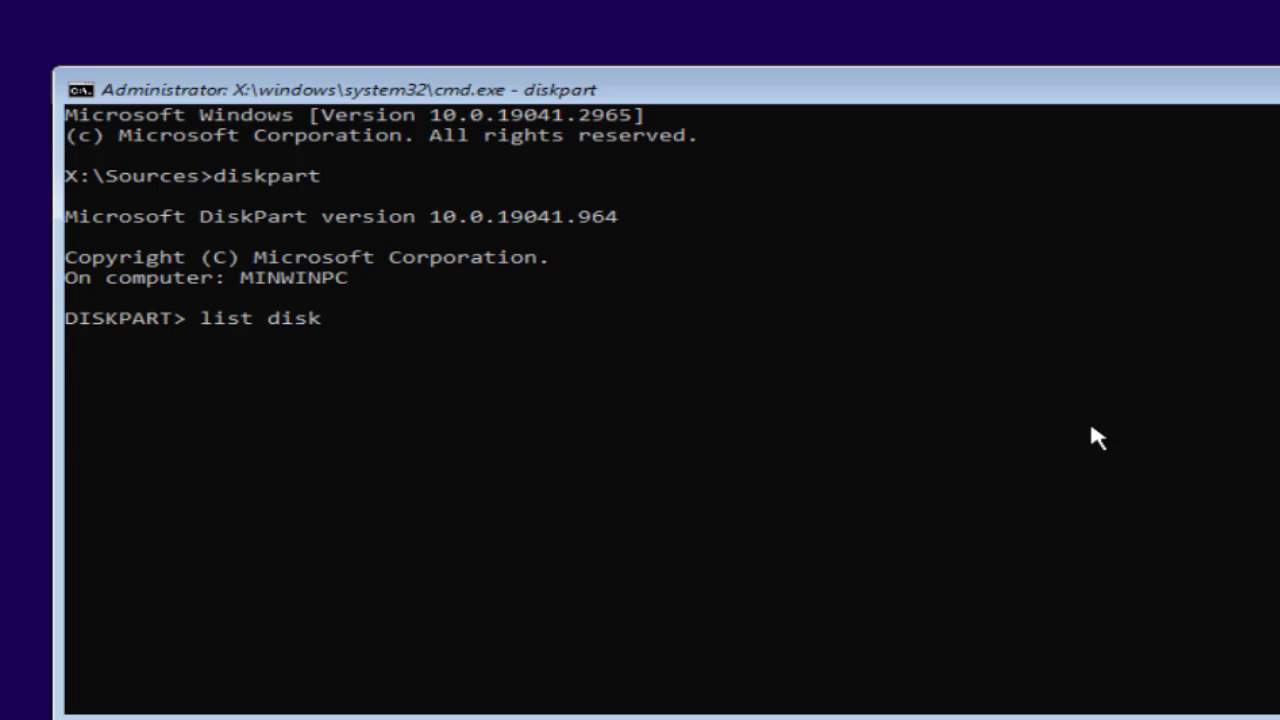
key(Return)
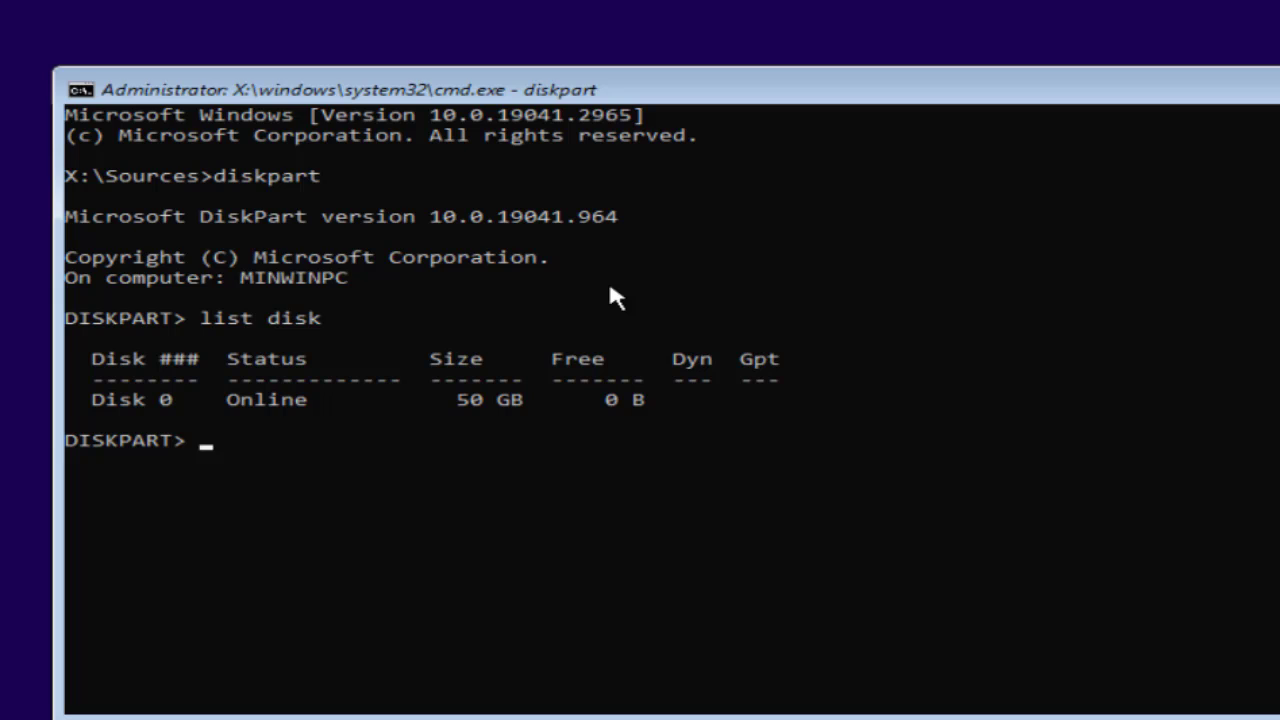
Select disk 0 in DiskPart and wipe it with the clean command
text(select disk)
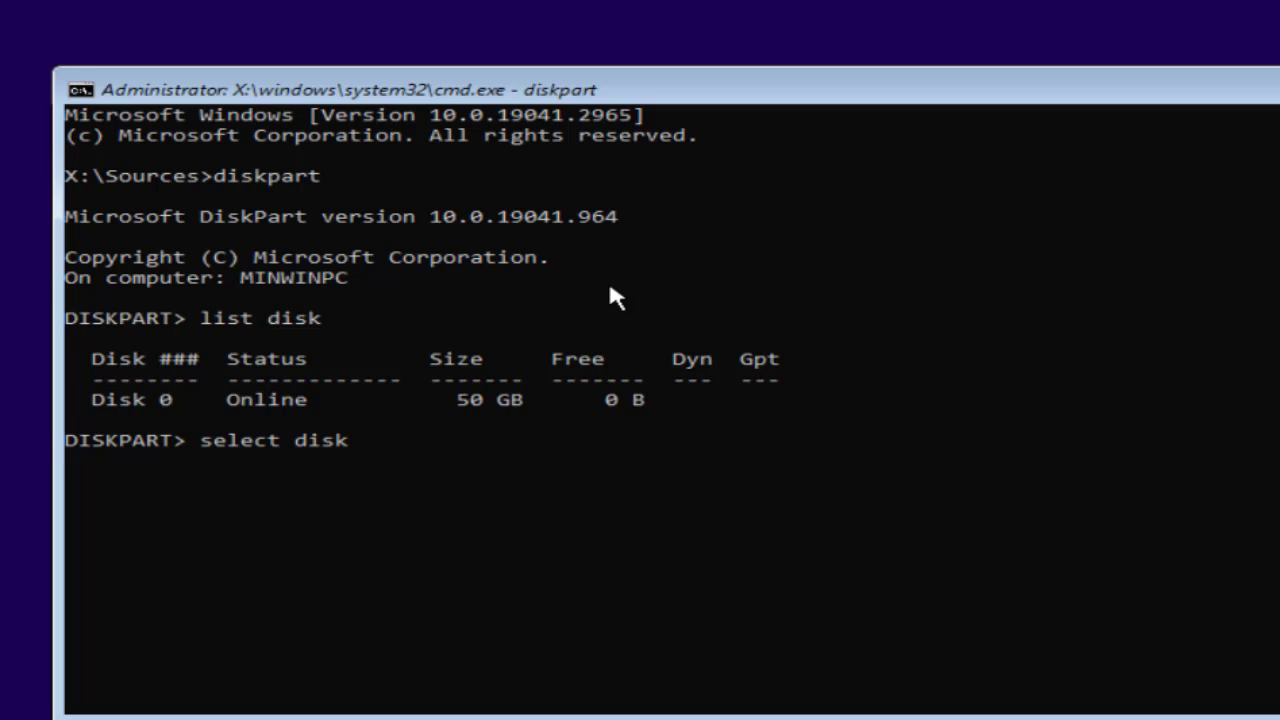
text( 0)
key(Return)
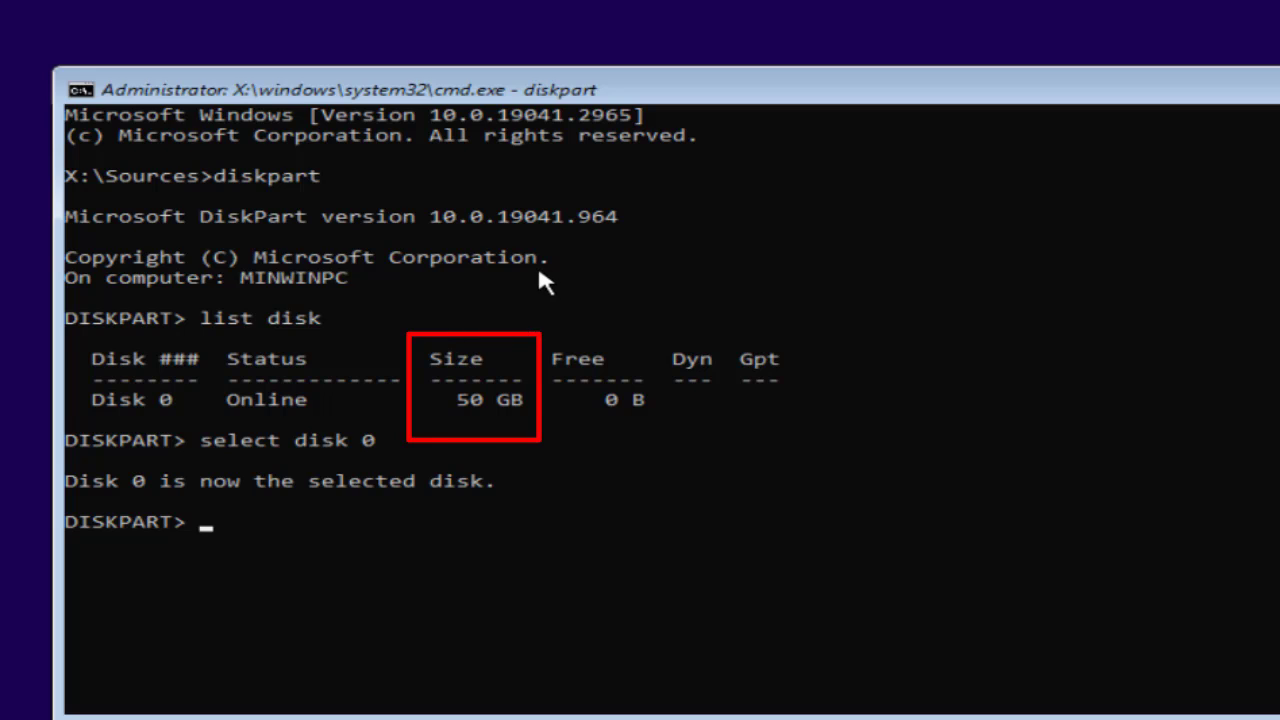
text(clean)
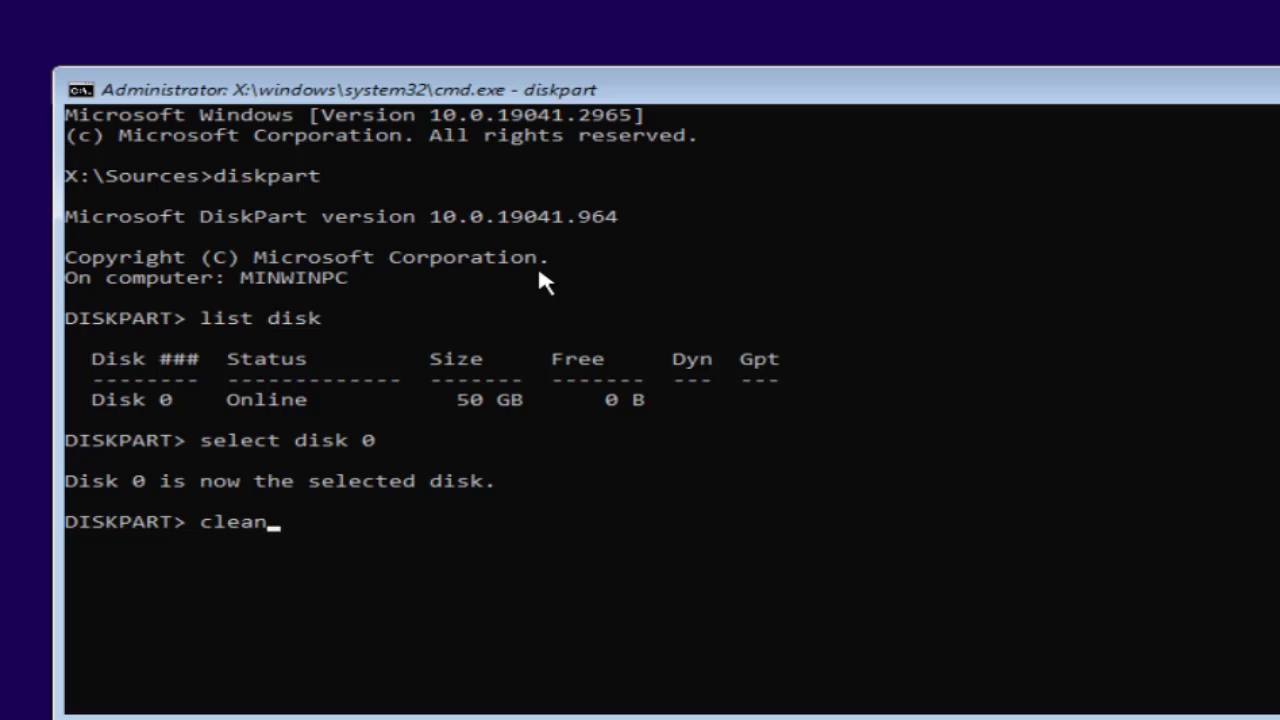
key(Return)
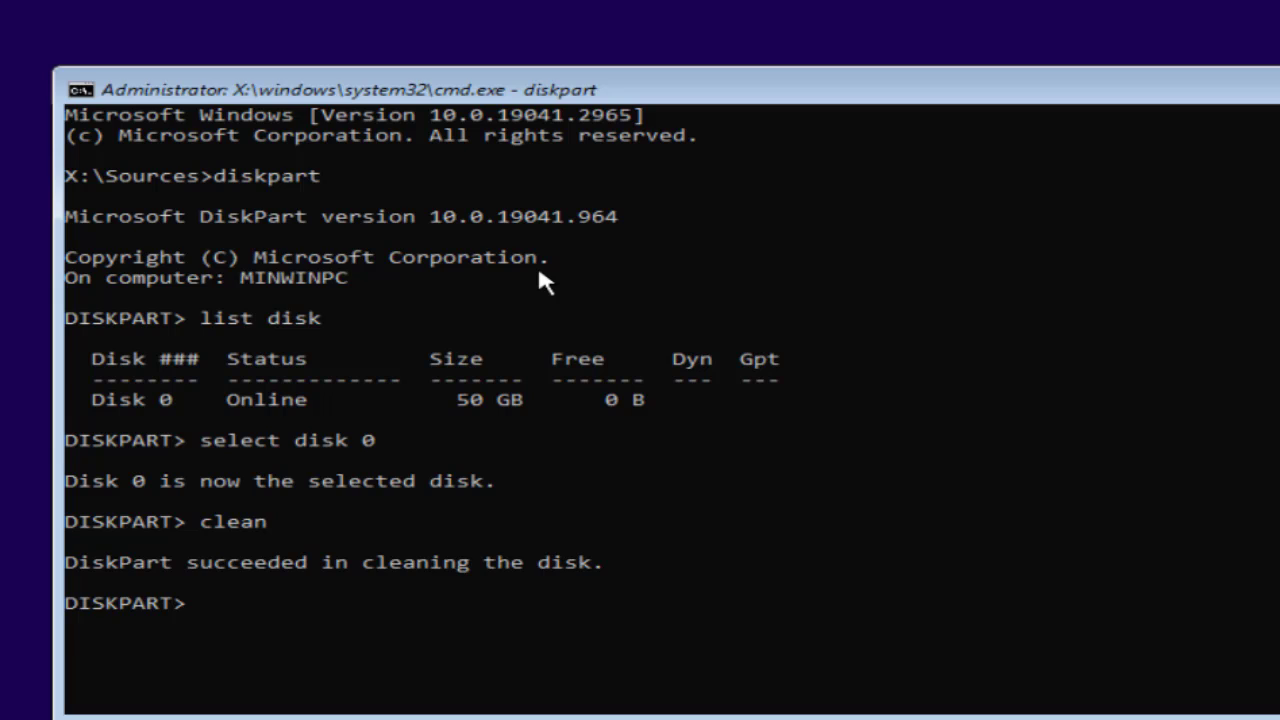
Convert the selected disk to the GPT partition style with the convert gpt command
text(convert)
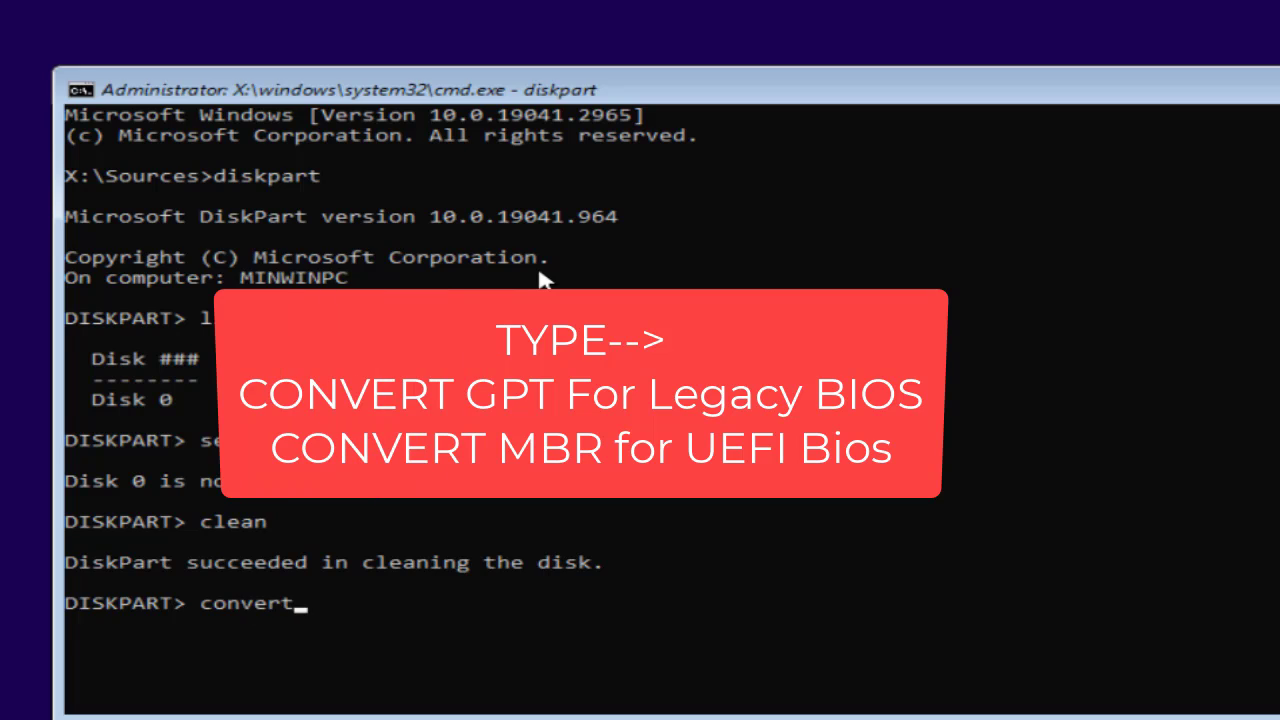
text( mbr)
key(BackSpace)
key(BackSpace)
key(BackSpace)
text(gpt)
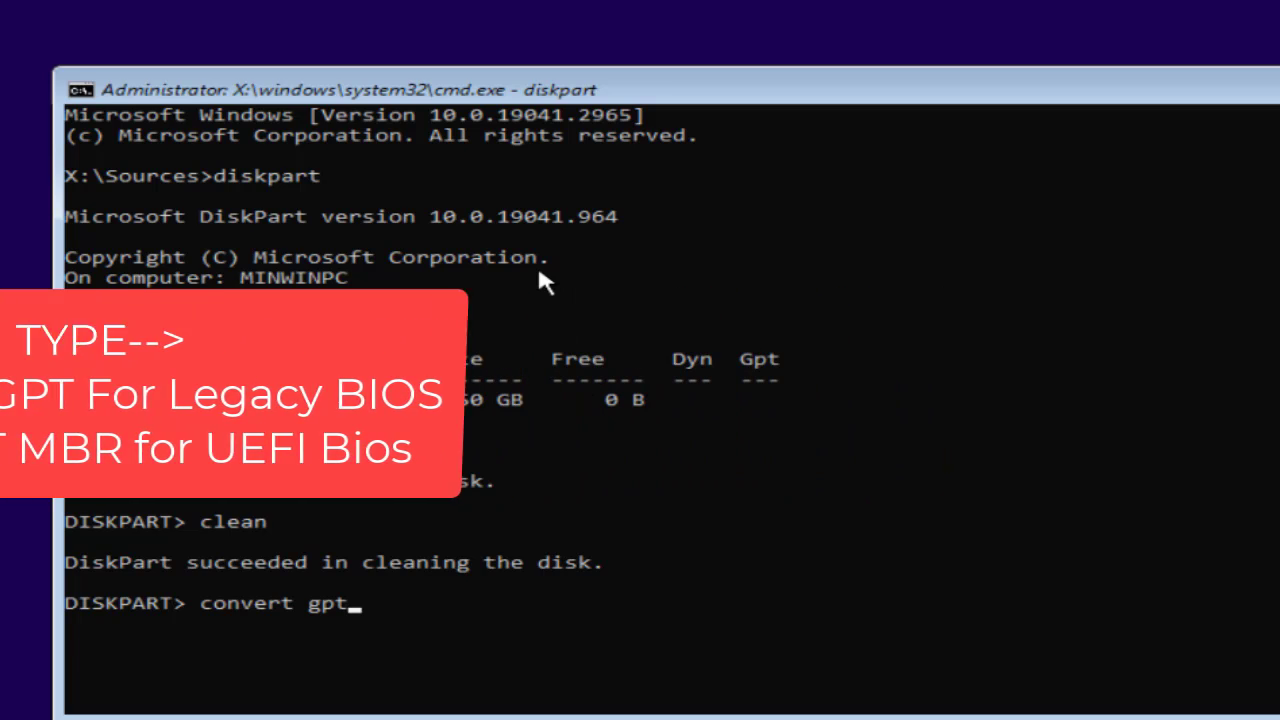
key(Return)
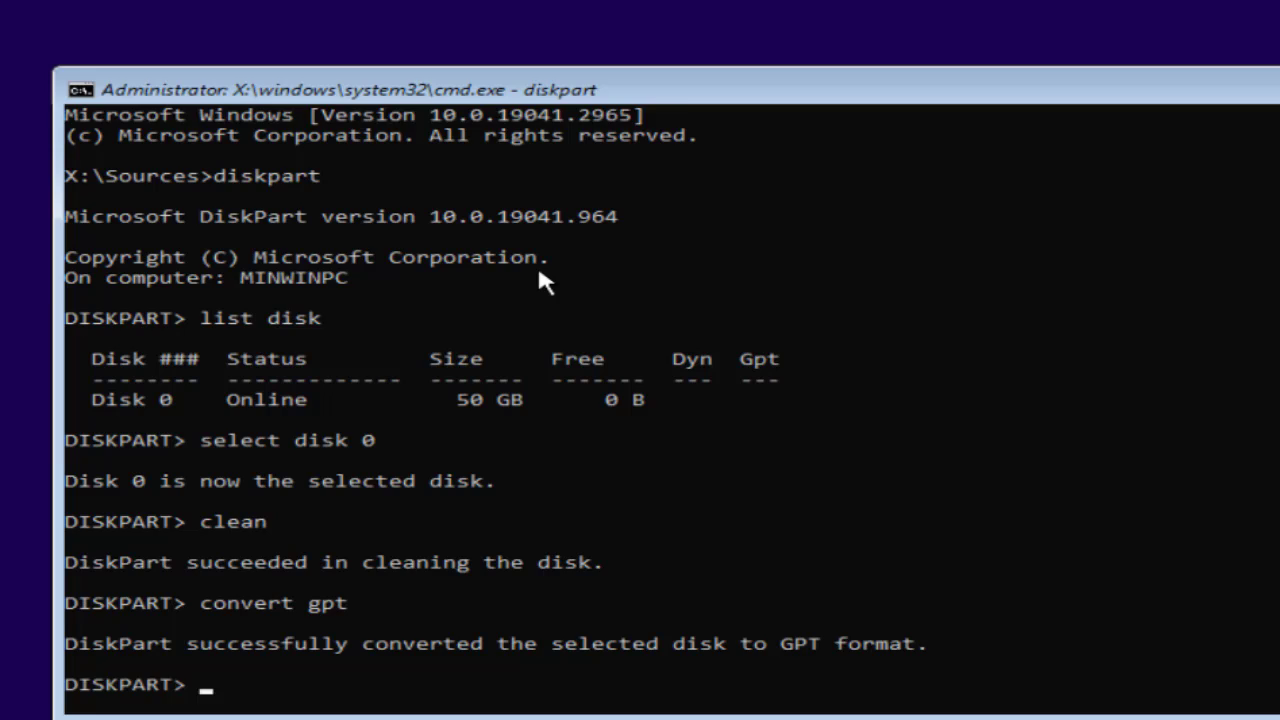
key(Return)
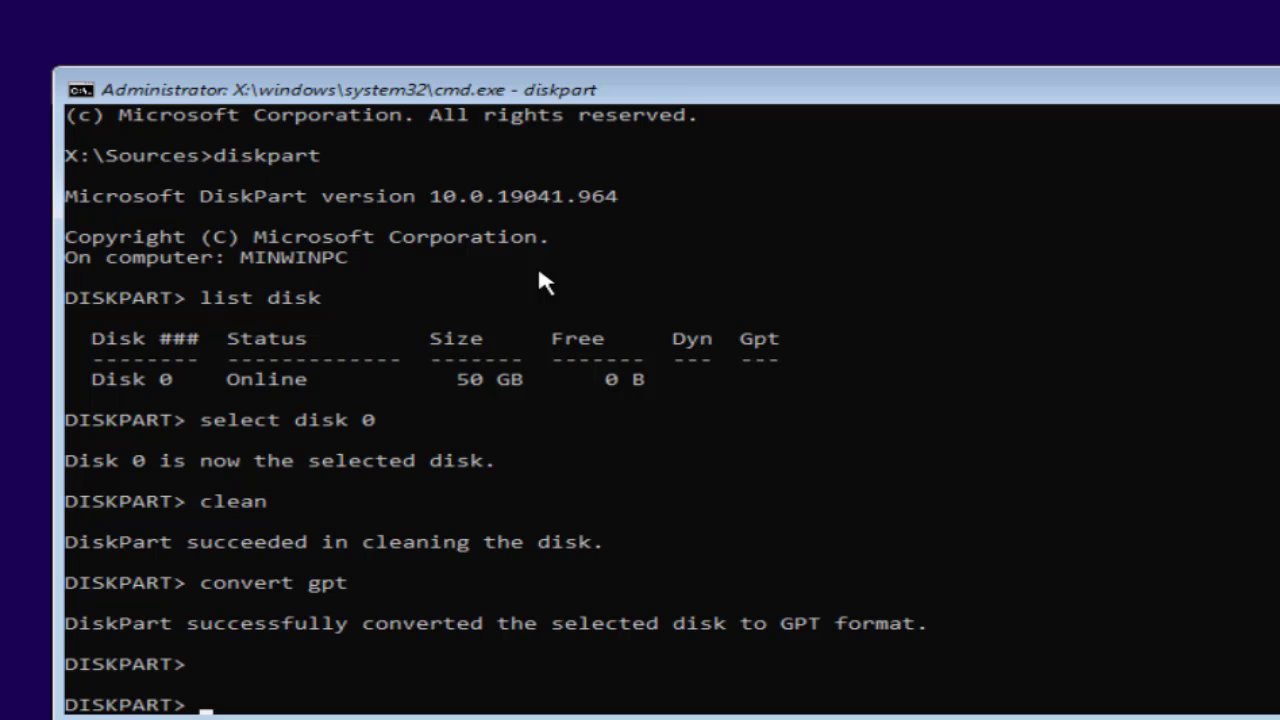
Create a primary partition with size=50000 on the selected disk and mark it as active
text(creat)
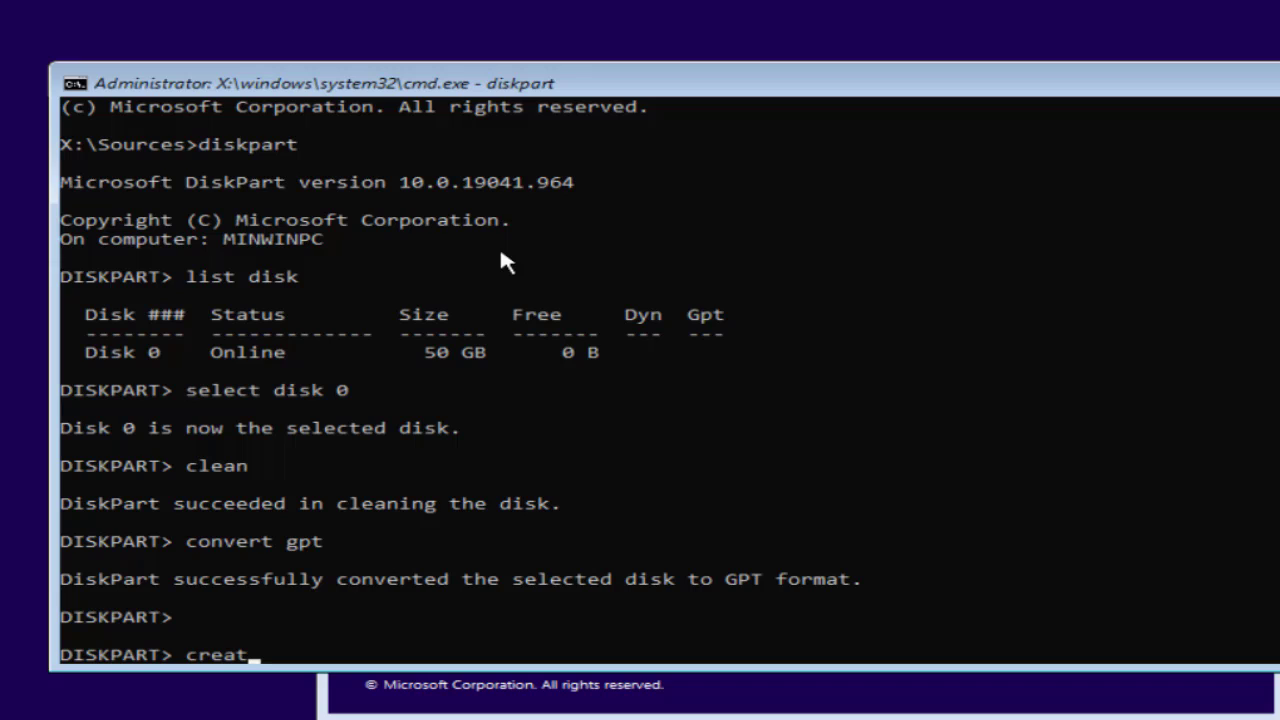
text(e partition)
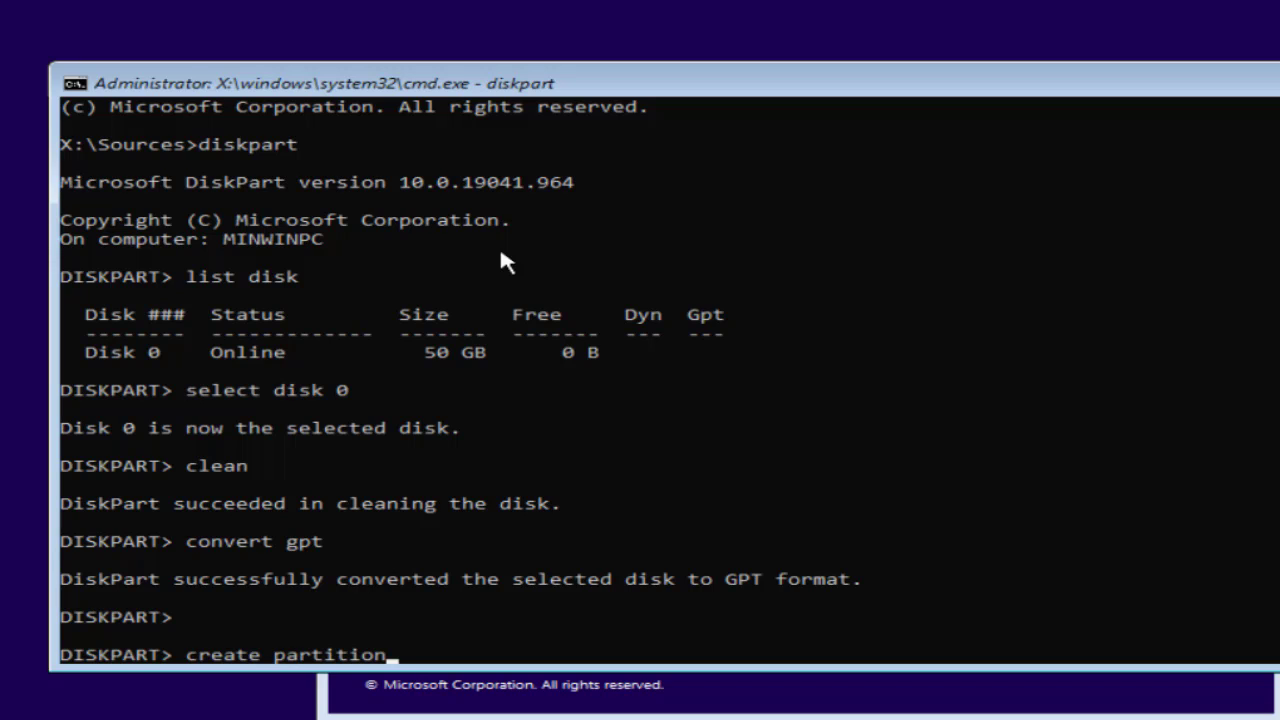
text( primary size)
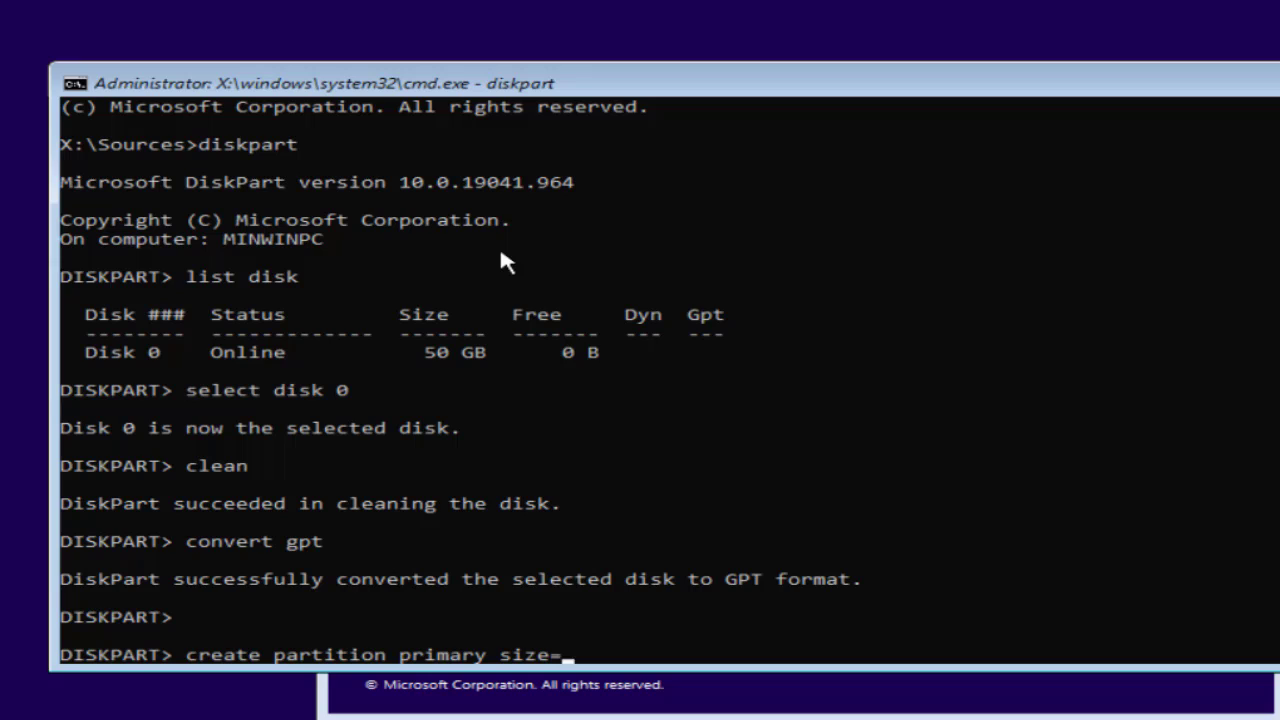
text(=50000)
key(Return)
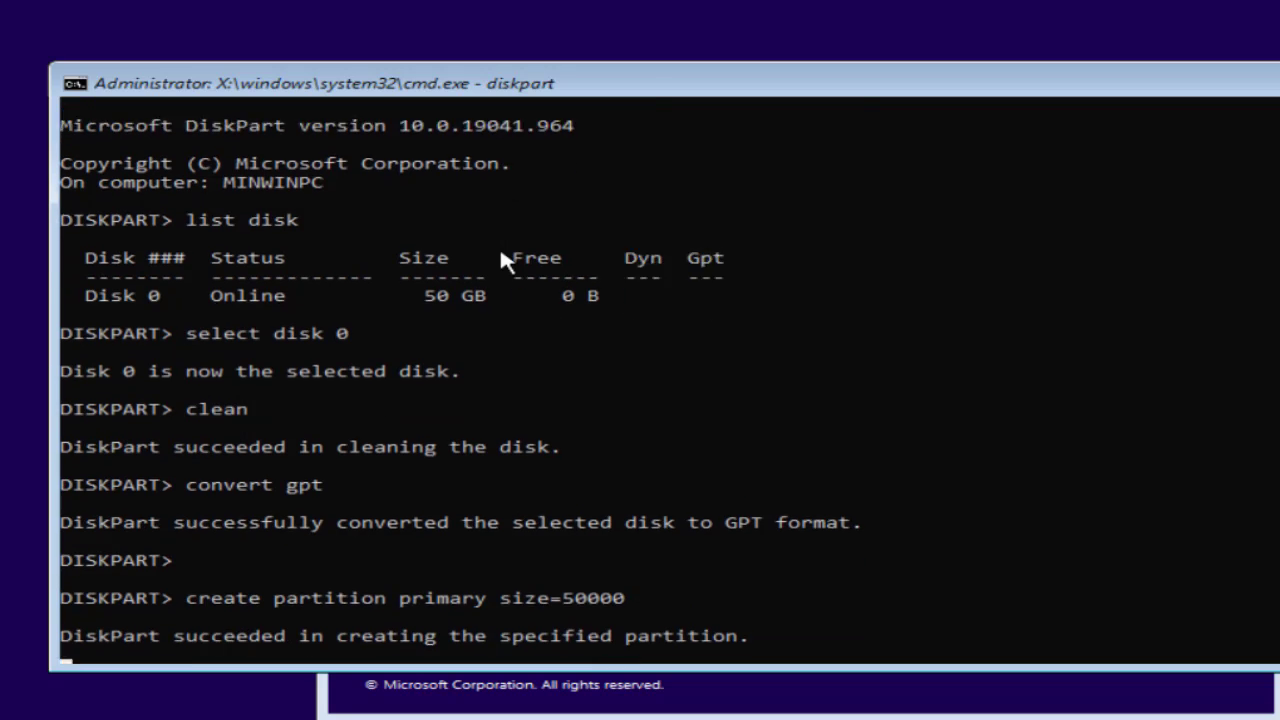
text(active)
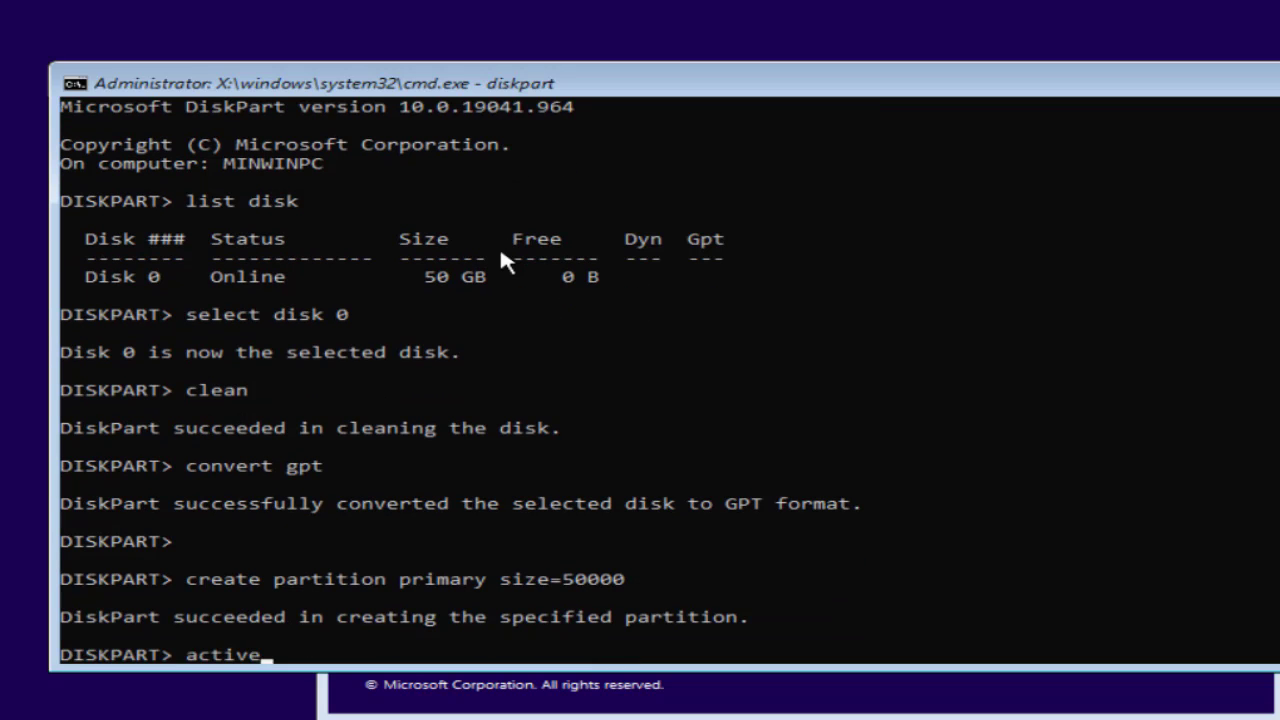
key(Return)
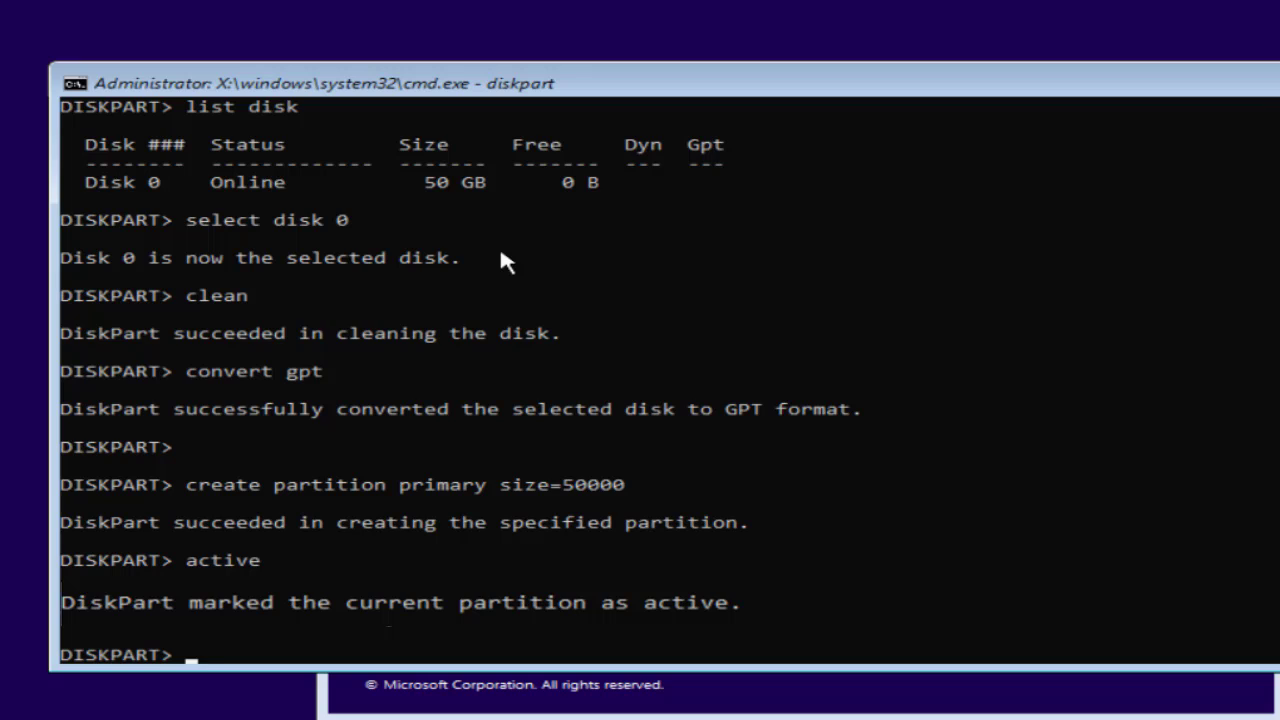
Quick-format the new partition as NTFS with the format fs=ntfs quick command
text(format fs)
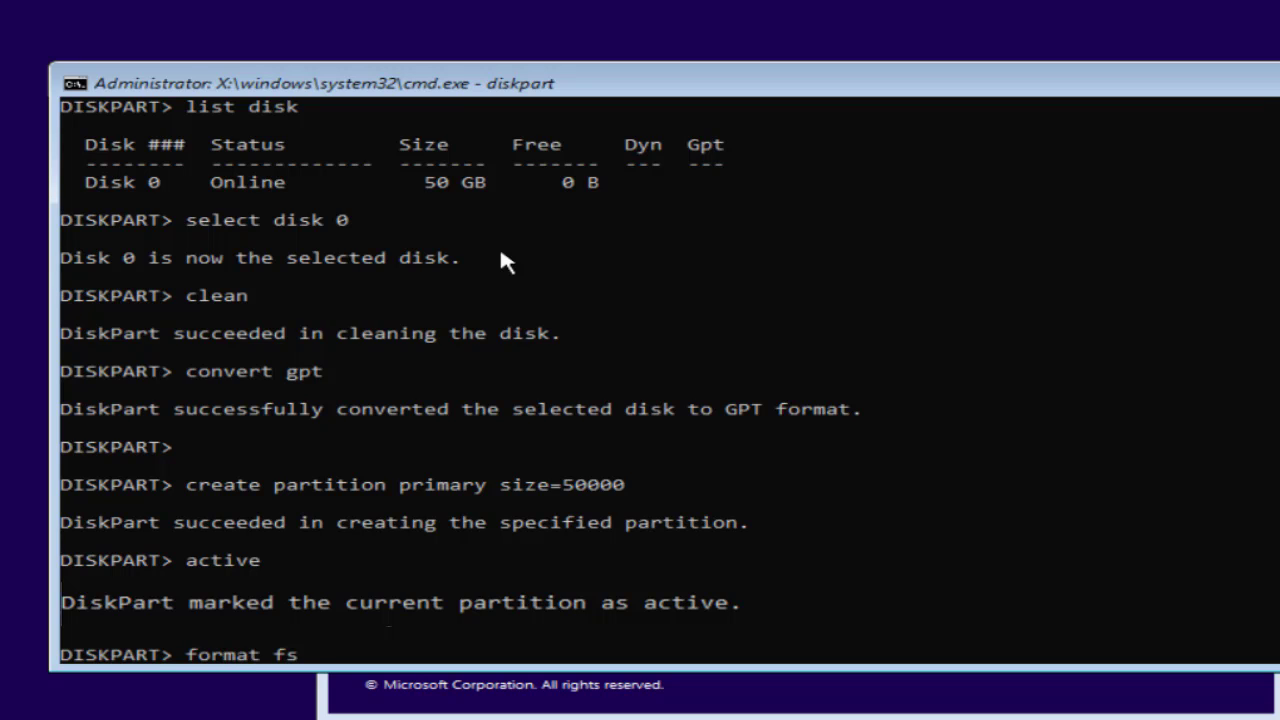
text(=ntfs qucik)
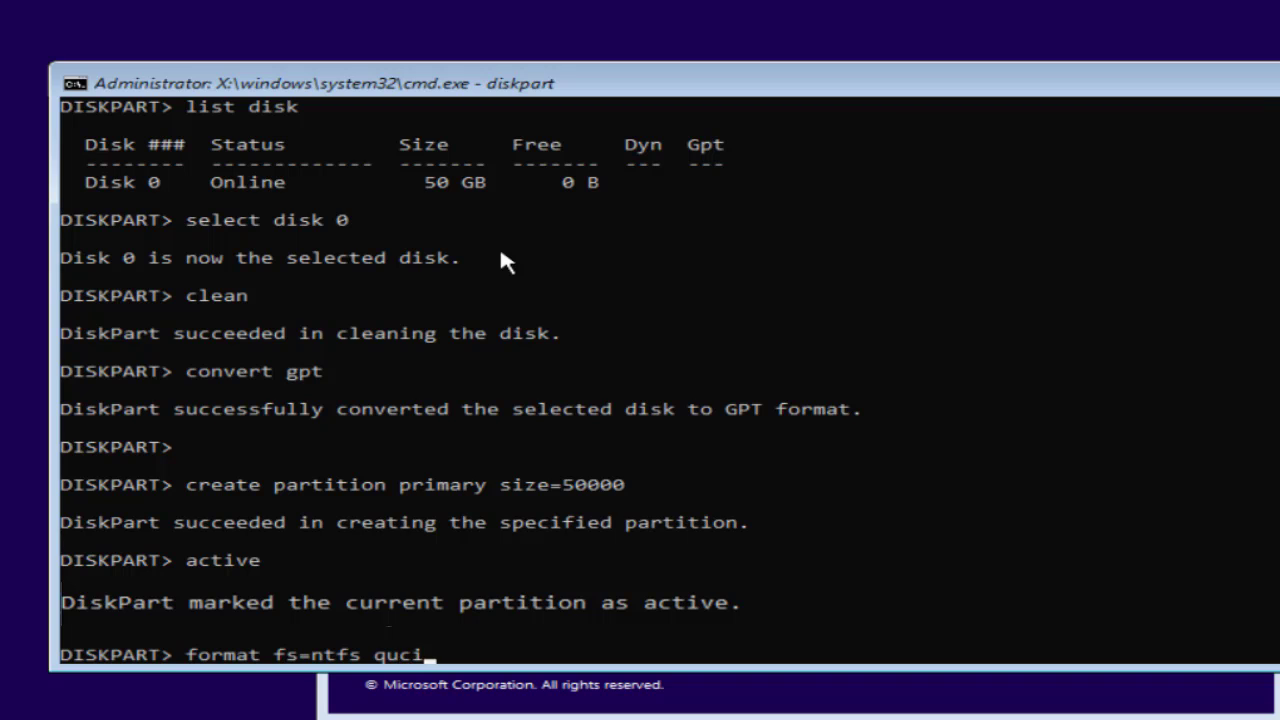
key(BackSpace)
key(BackSpace)
key(BackSpace)
text(ick)
key(Return)
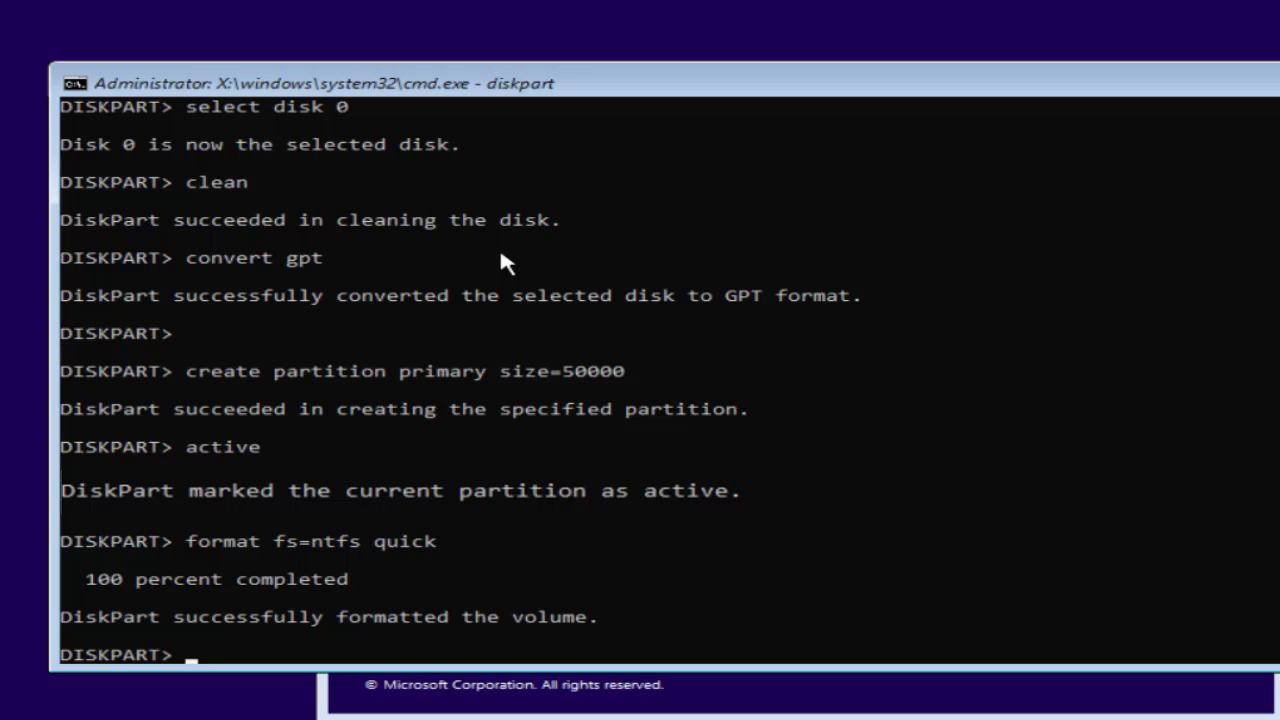
Exit DiskPart and close the command prompt to return to Windows Setup
text(exit)
key(Return)
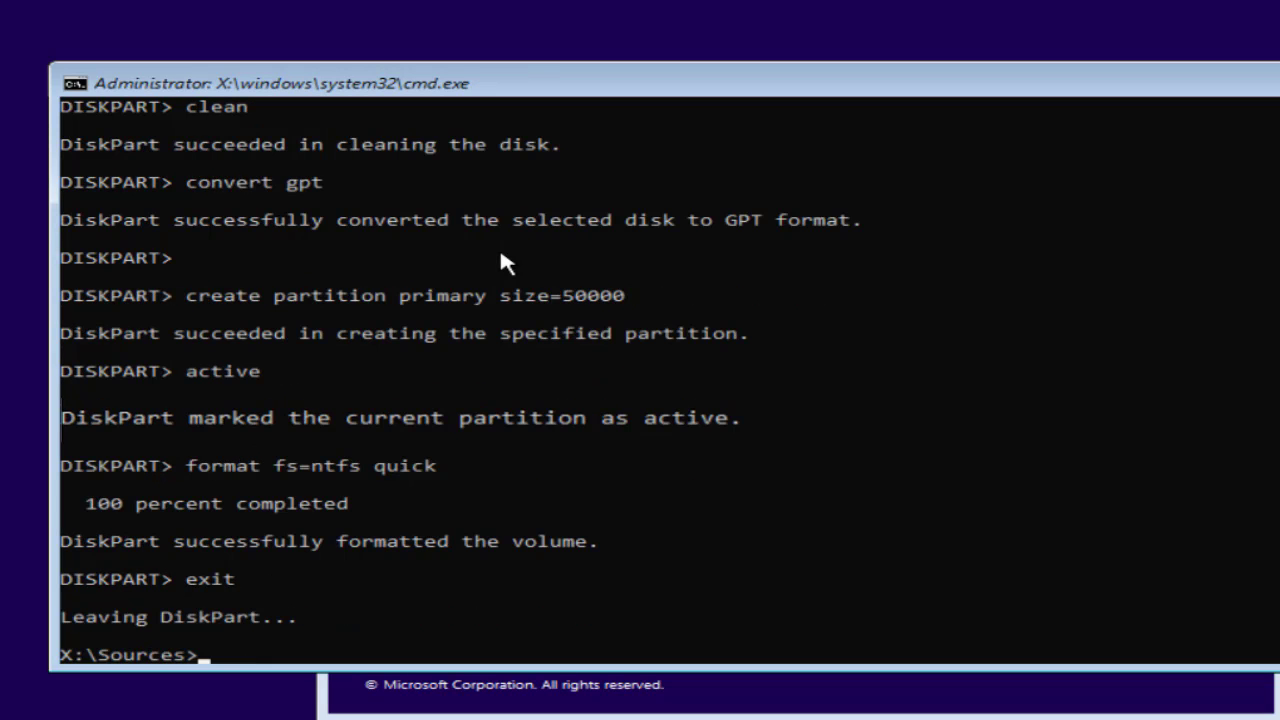
text(exit)
key(Return)
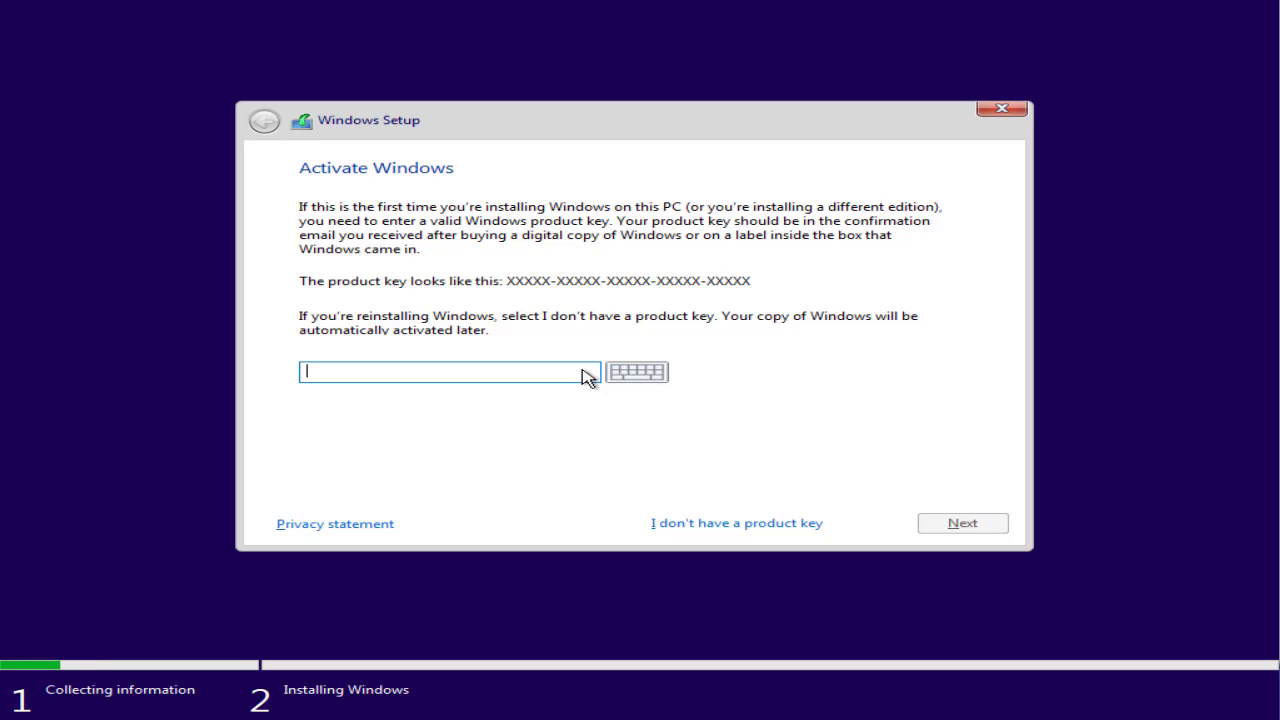
Skip the product key and choose Windows 10 Pro as the operating system to install
click(714, 520)
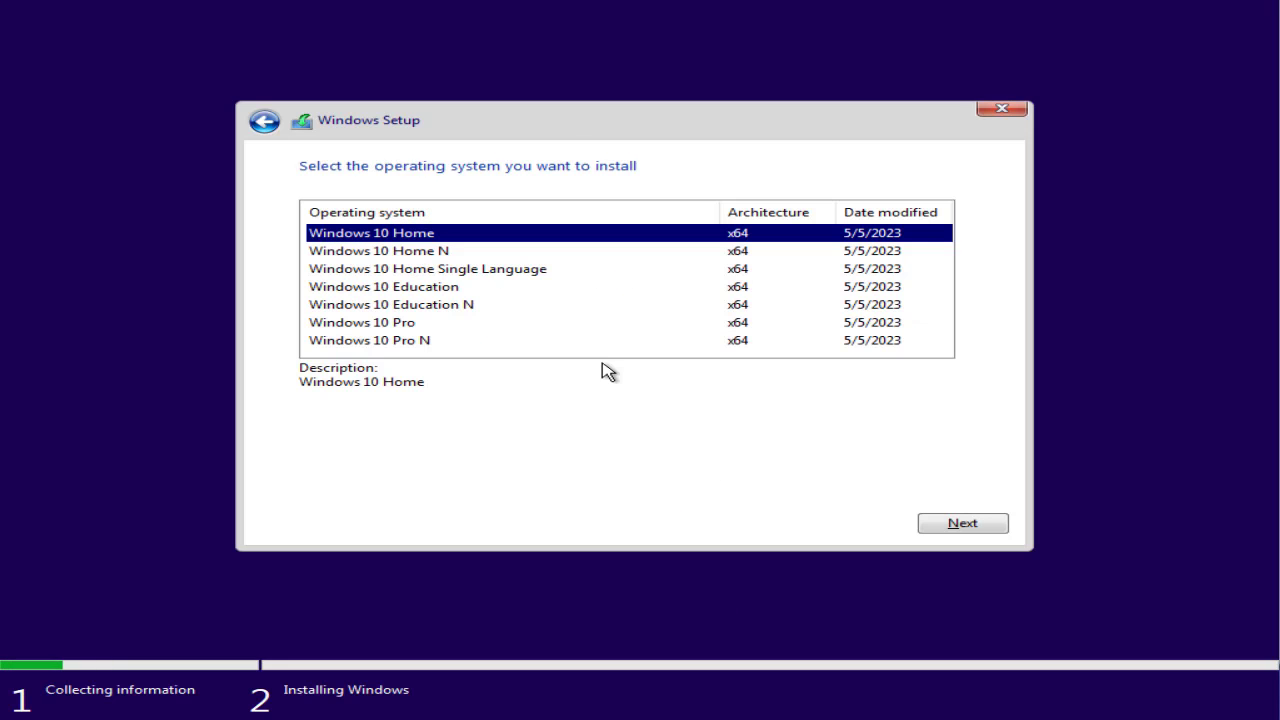
click(407, 324)
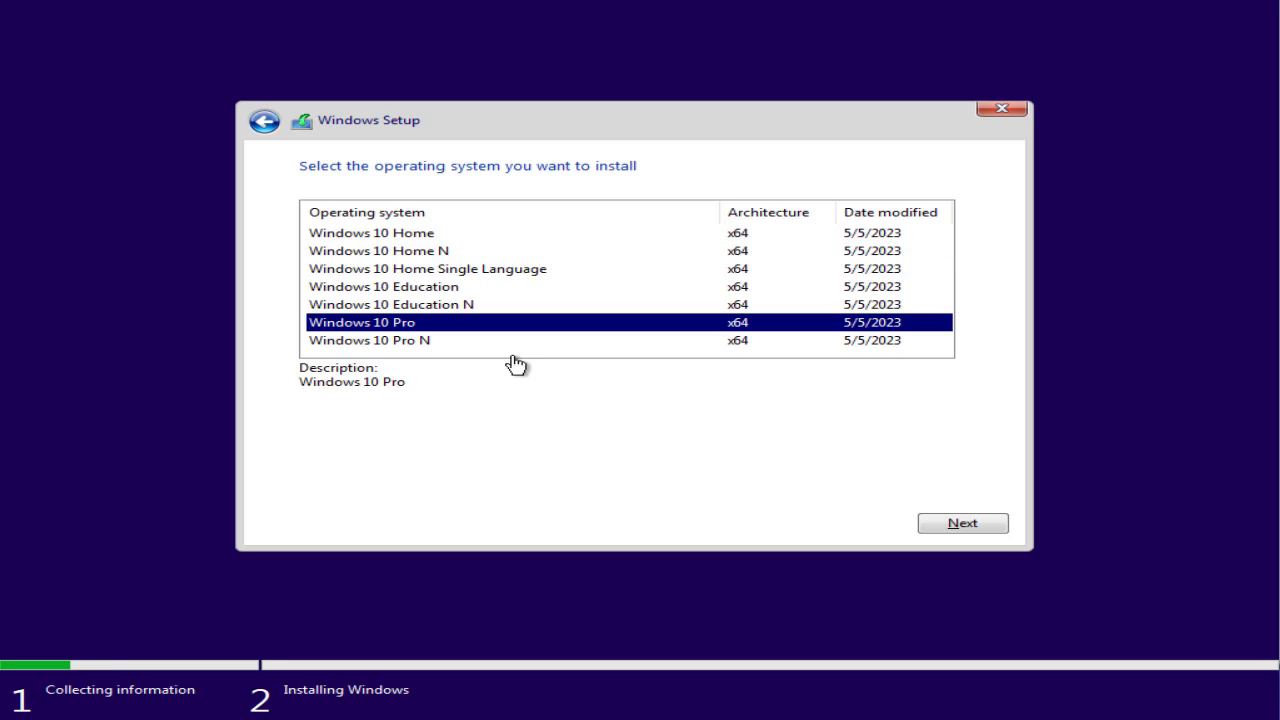
click(935, 524)
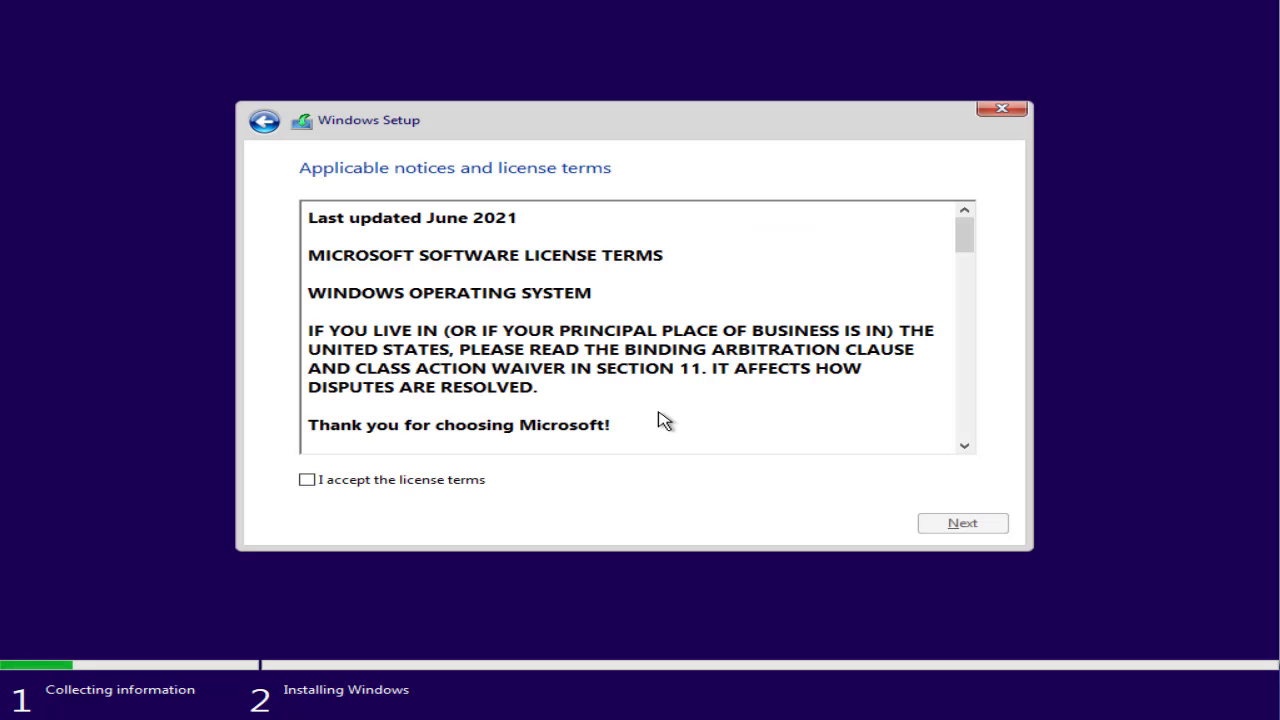
Accept the license terms and start the Windows installation on Drive 0 Partition 1
click(463, 482)
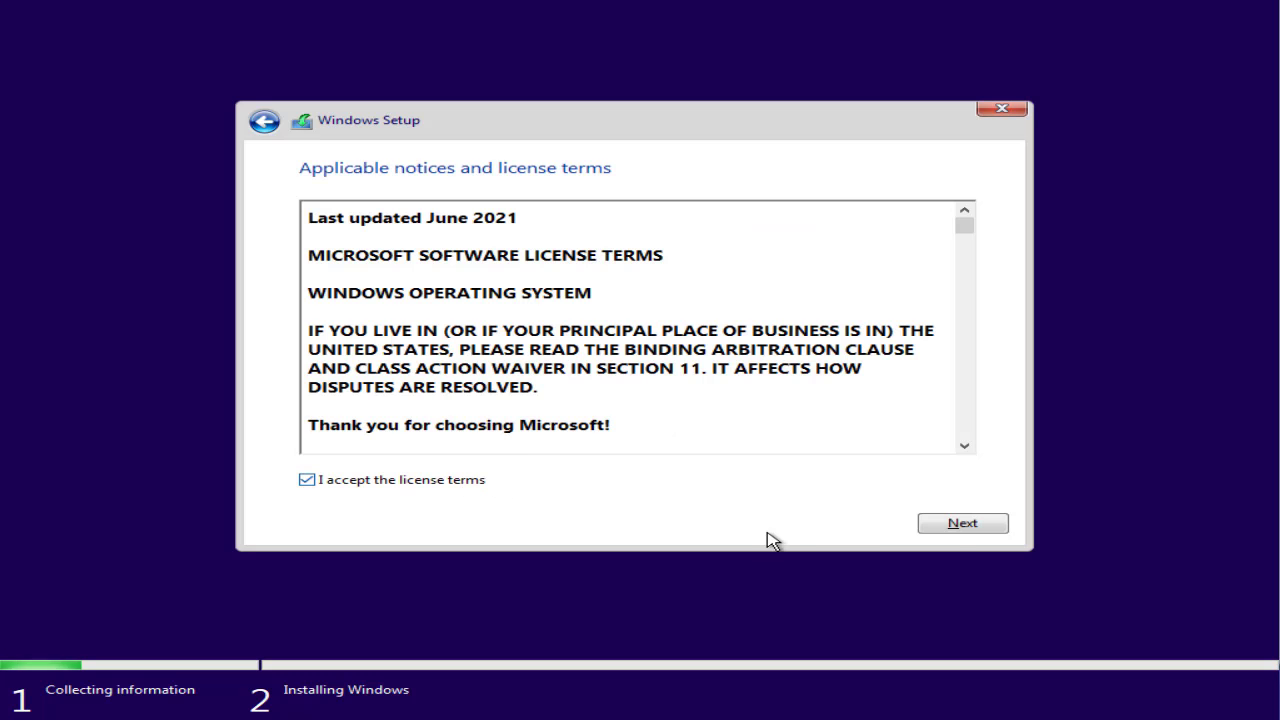
click(951, 528)
click(514, 357)
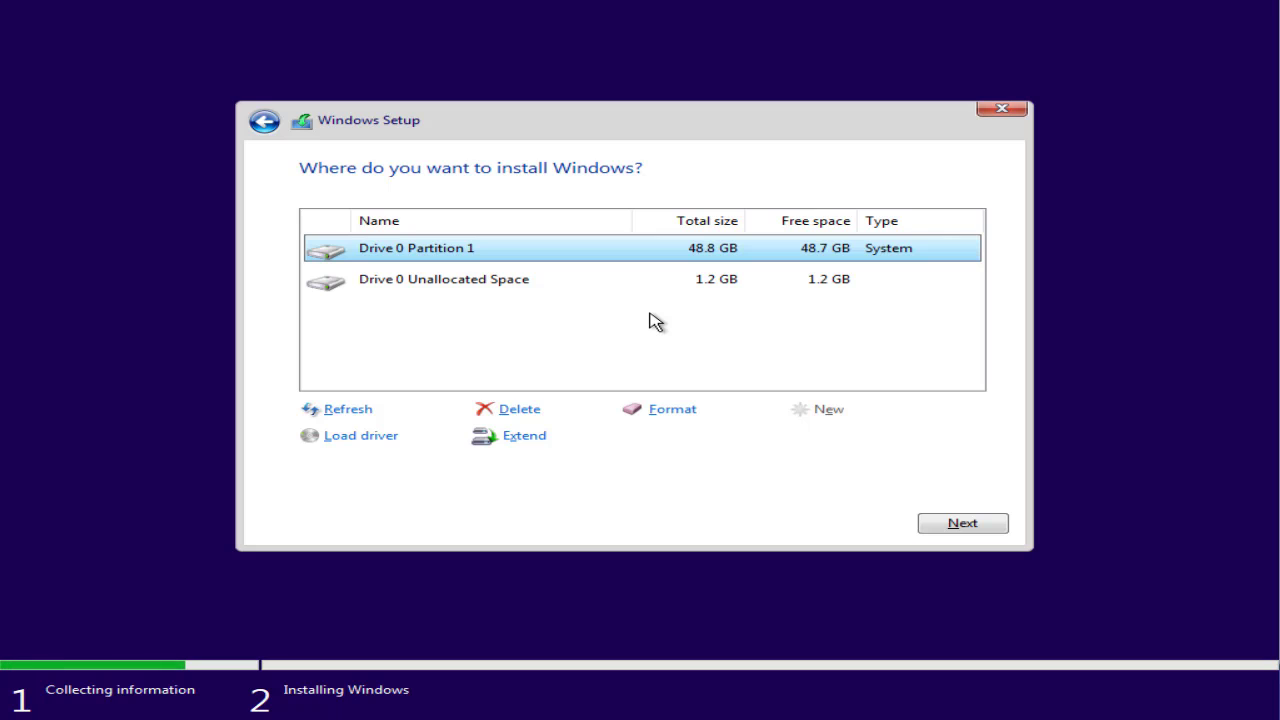
click(943, 522)
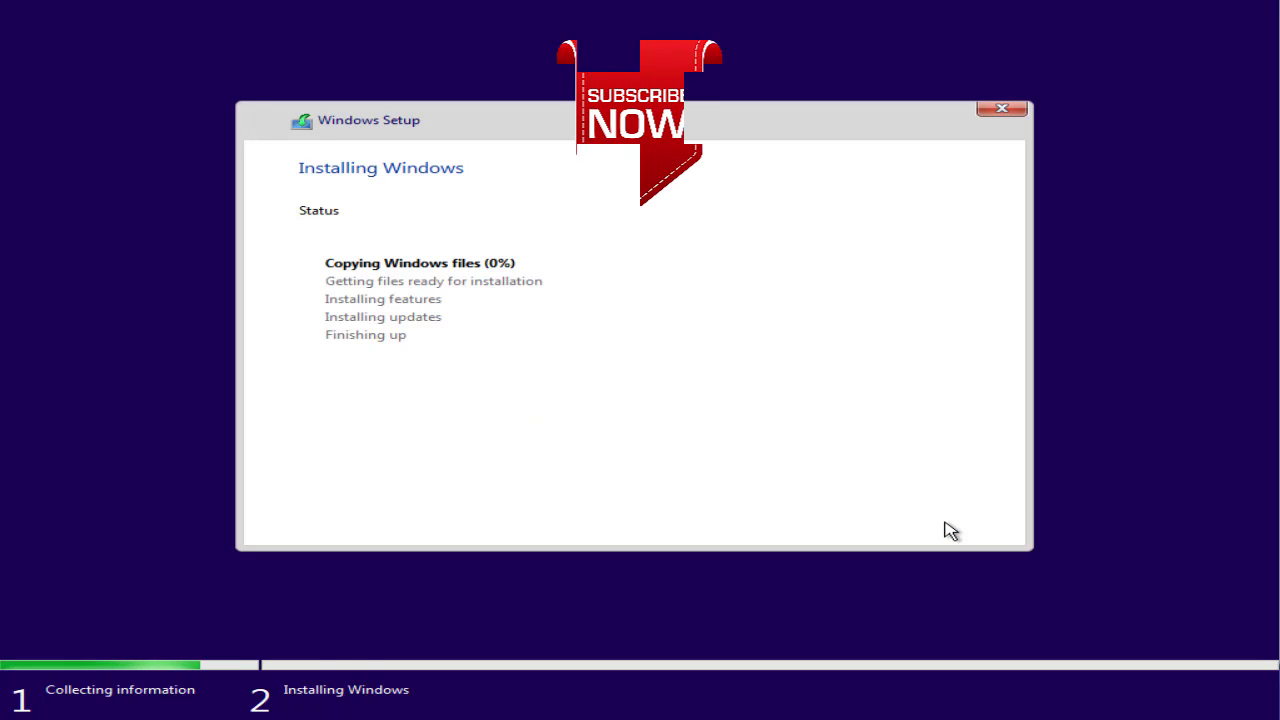